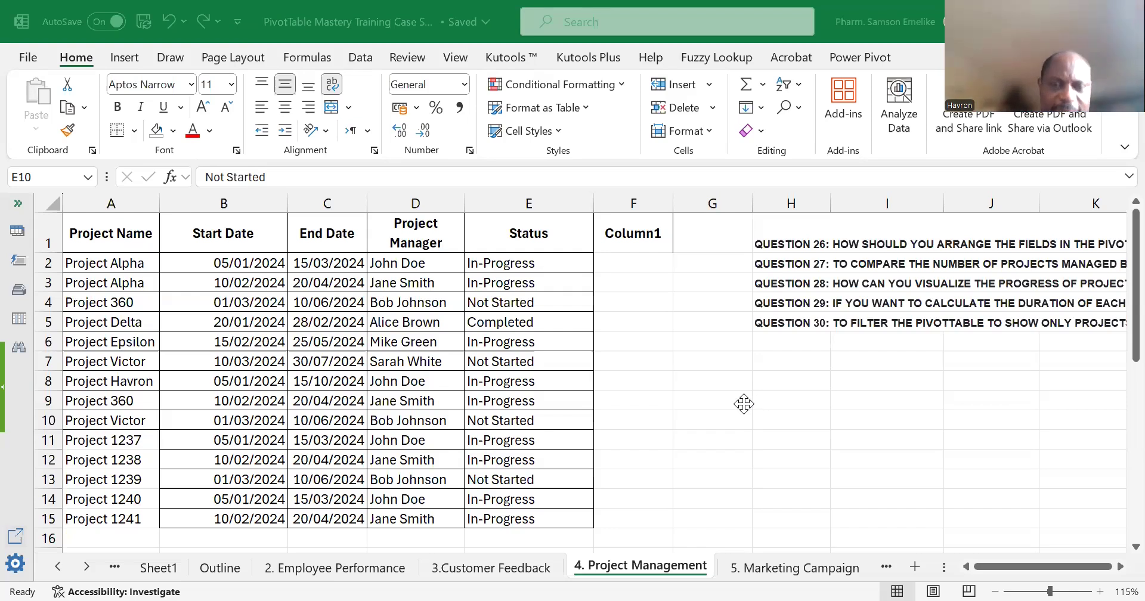
Highlight both Project Alpha records in A2:E3 with an orange fill.
{"action": "left_click", "coordinate": [289, 371]}
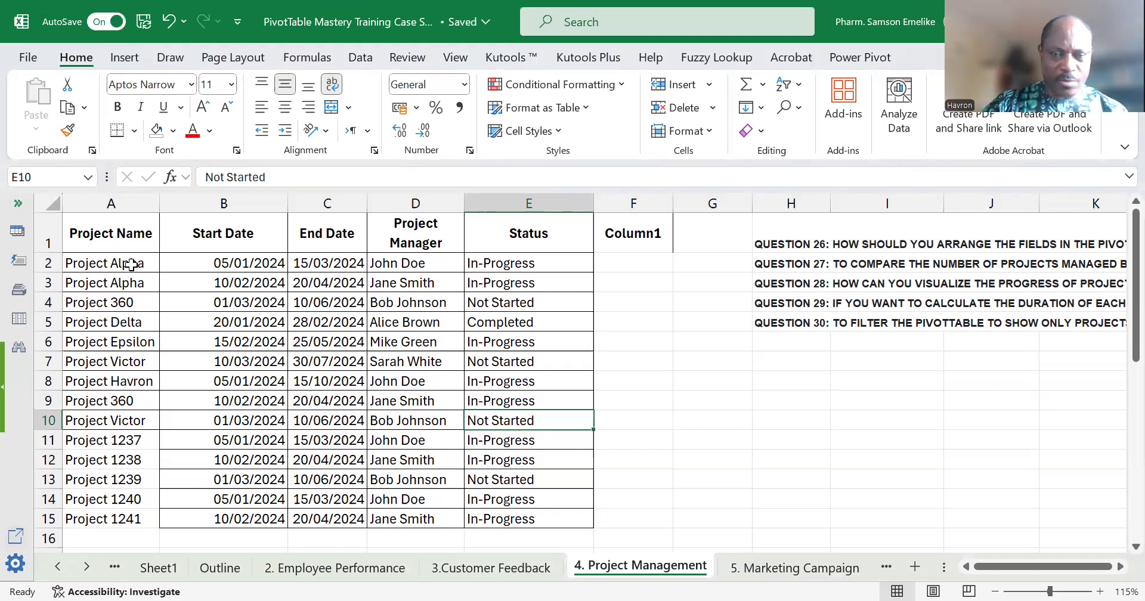
{"action": "left_click_drag", "start_coordinate": [132, 264], "coordinate": [497, 278]}
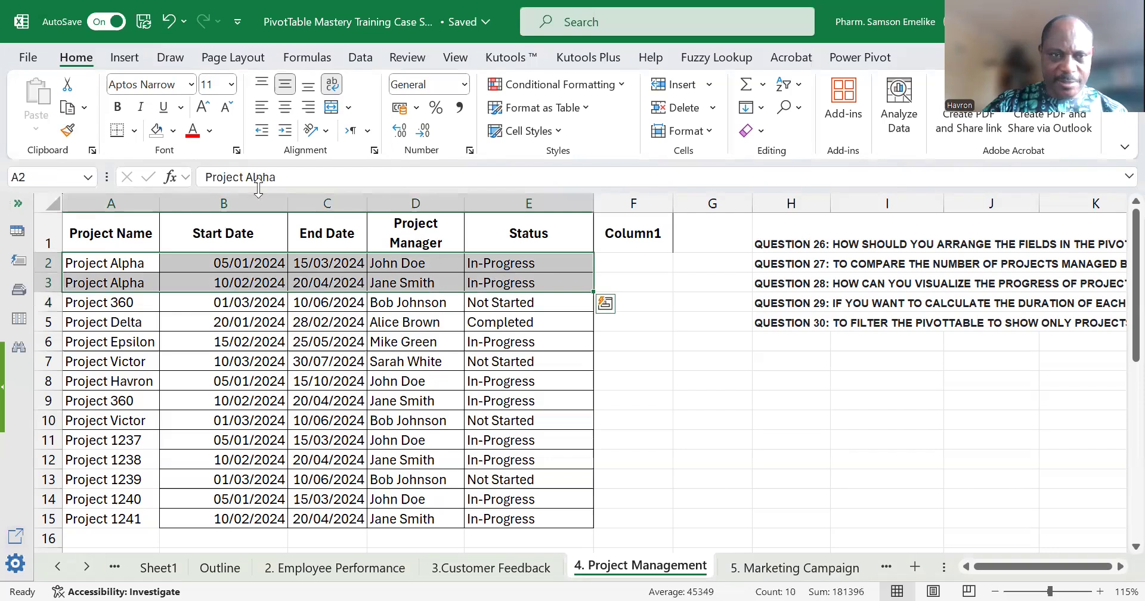
{"action": "left_click", "coordinate": [173, 130]}
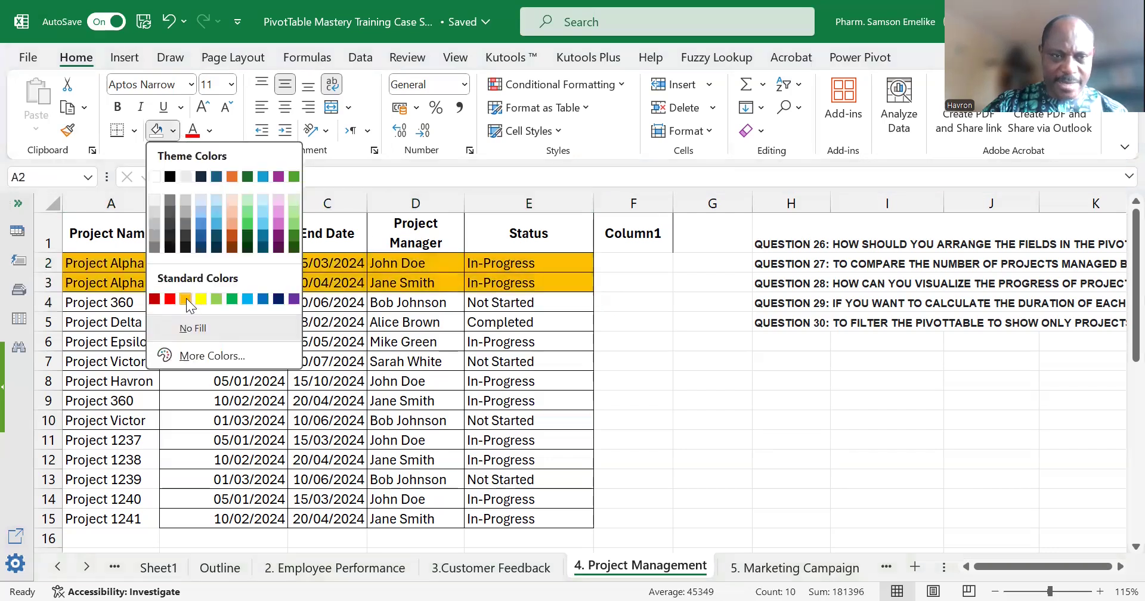
{"action": "left_click", "coordinate": [186, 299]}
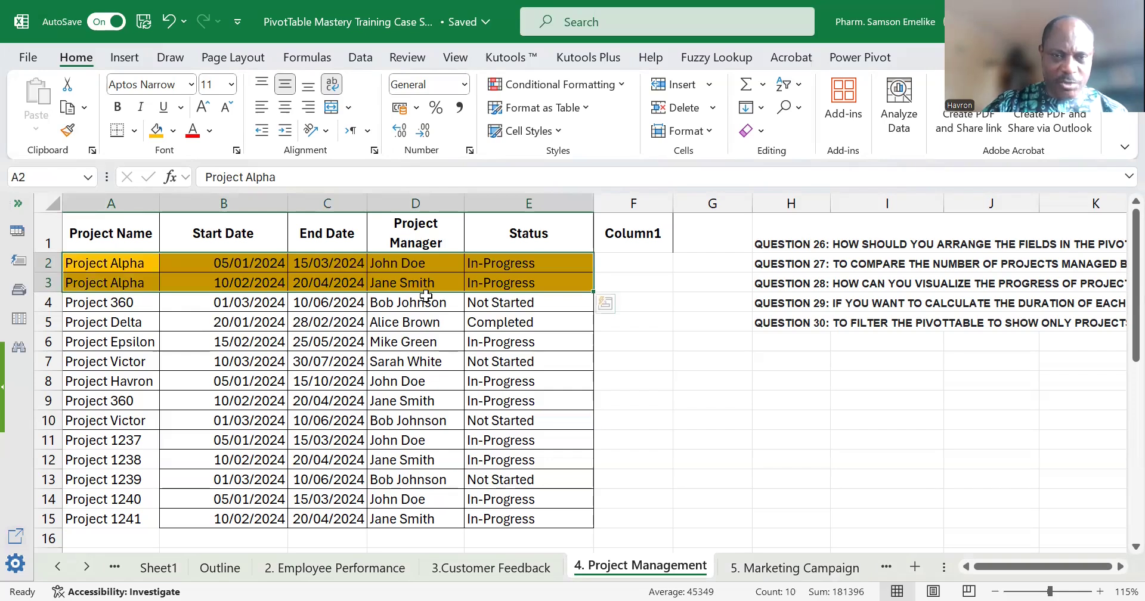
{"action": "left_click", "coordinate": [261, 263]}
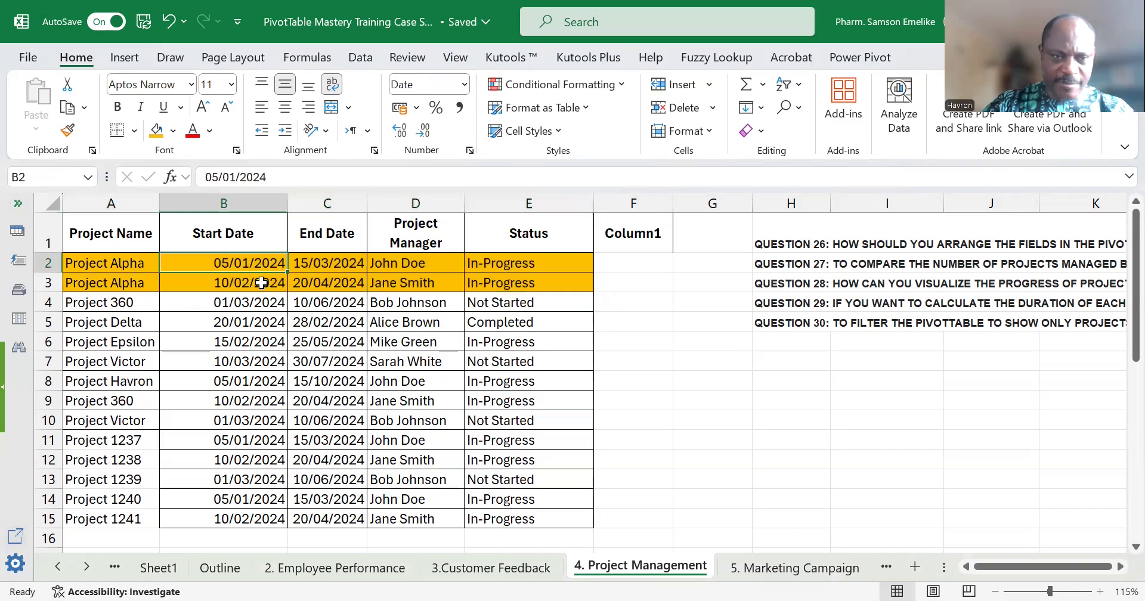
{"action": "left_click", "coordinate": [261, 282]}
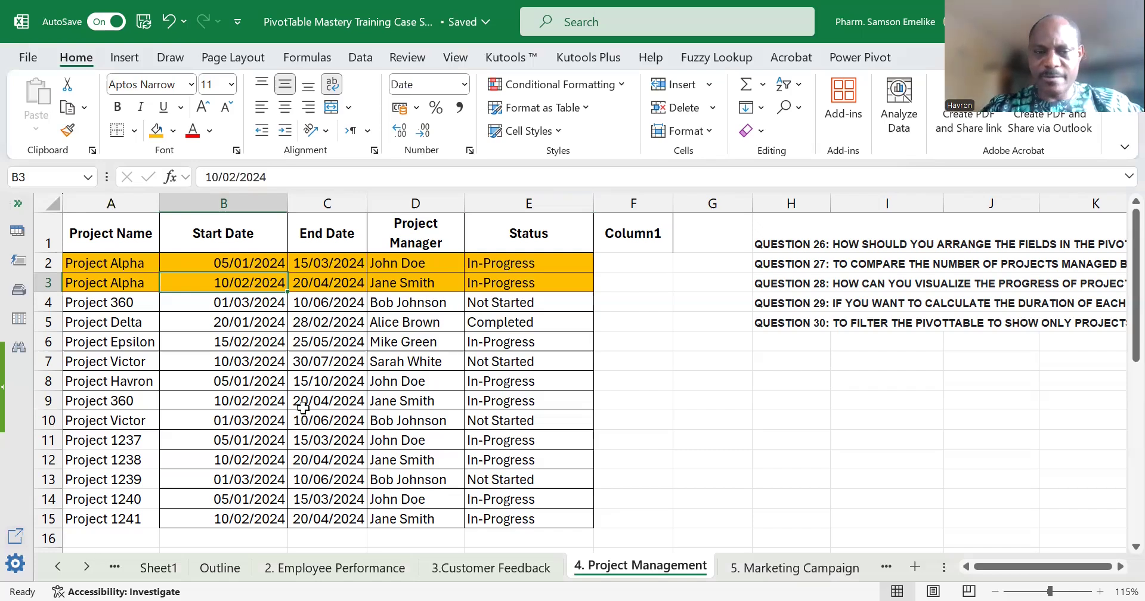
Widen the Project Manager column so its header fits on one line, and autofit the height of row 1.
{"action": "left_click", "coordinate": [294, 364]}
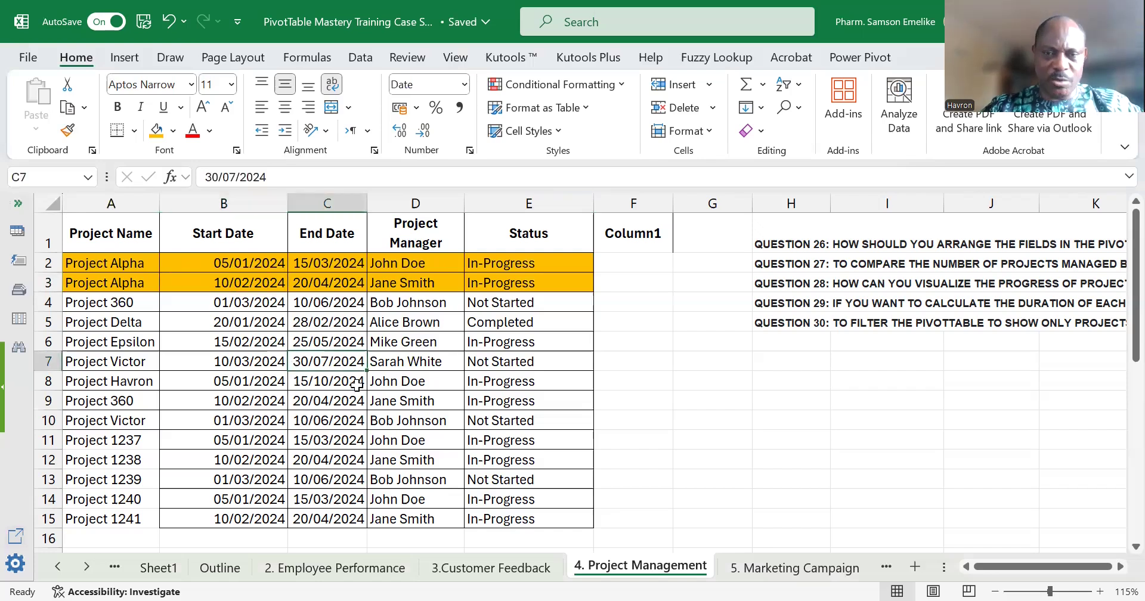
{"action": "scroll", "coordinate": [356, 384], "scroll_direction": "down", "scroll_amount": 2}
{"action": "scroll", "coordinate": [352, 372], "scroll_direction": "up", "scroll_amount": 2}
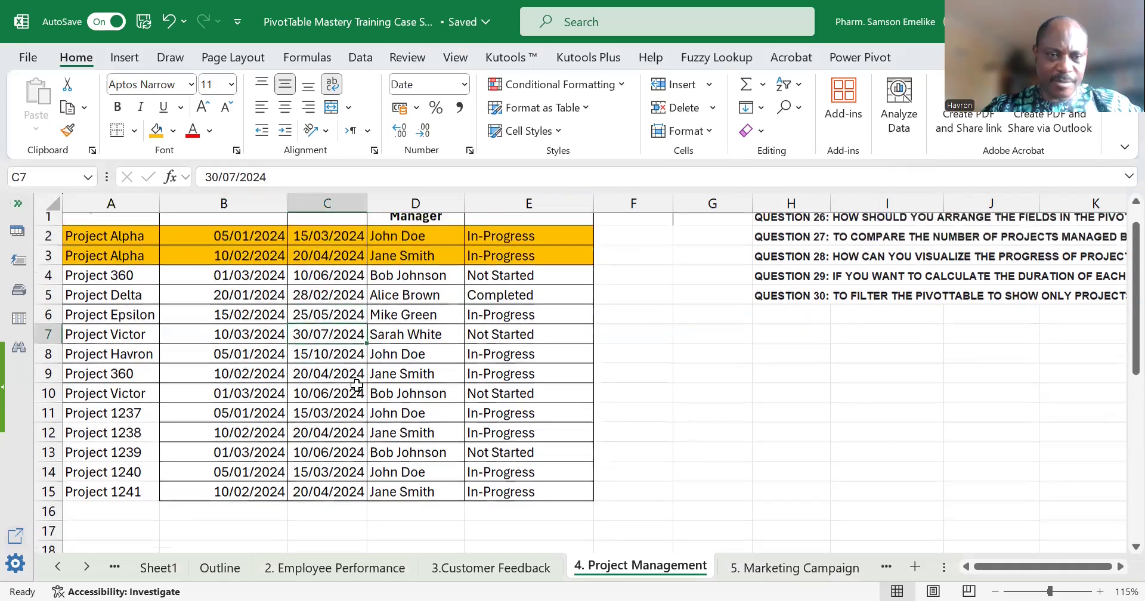
{"action": "left_click_drag", "start_coordinate": [463, 203], "coordinate": [512, 203]}
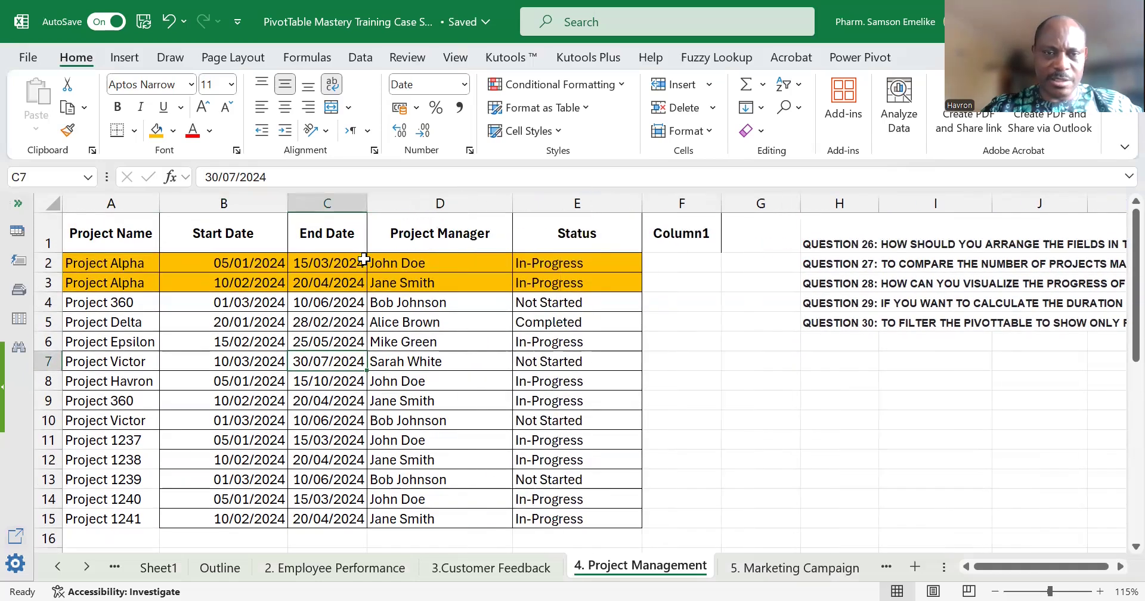
{"action": "double_click", "coordinate": [47, 253]}
Insert a PivotTable from A1:F15 at cell A17 of the existing worksheet, with Project Name as the row field.
{"action": "left_click", "coordinate": [471, 279]}
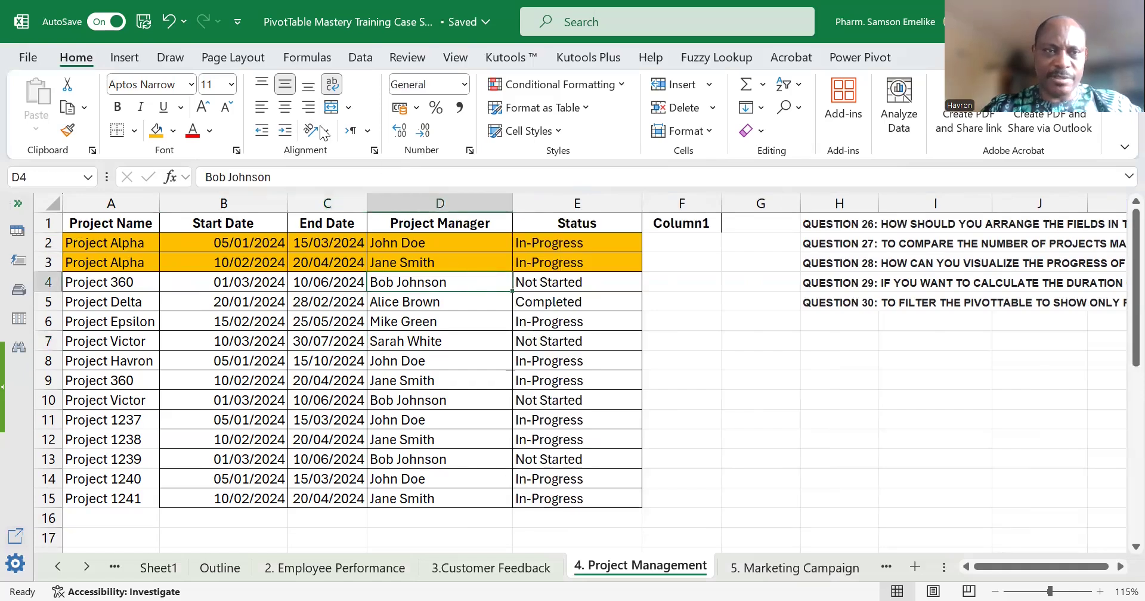
{"action": "left_click", "coordinate": [128, 60]}
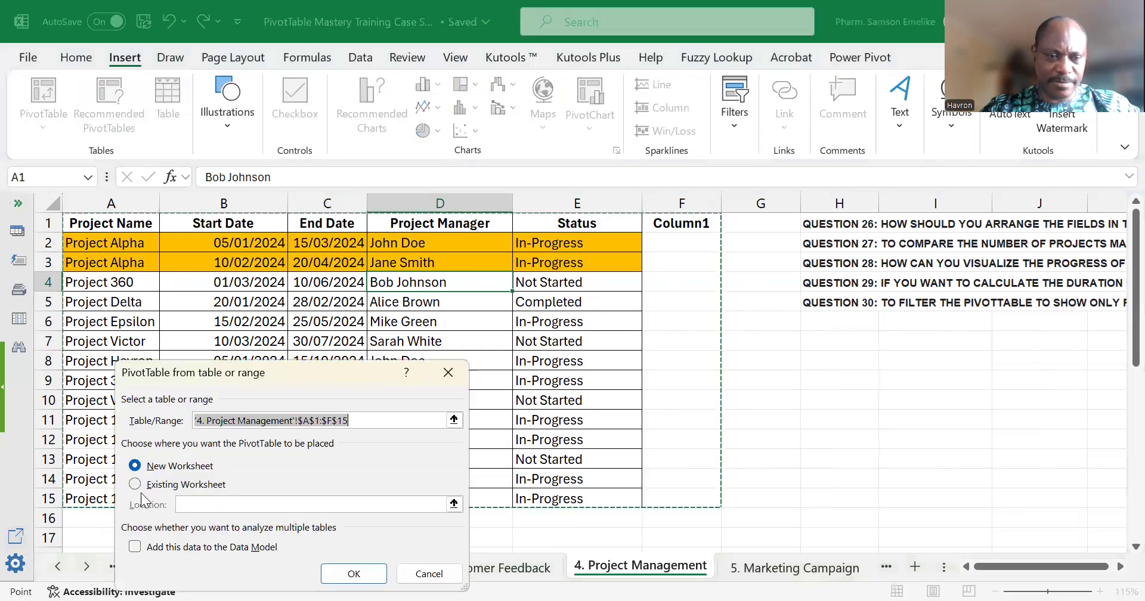
{"action": "left_click", "coordinate": [136, 483]}
{"action": "scroll", "coordinate": [92, 348], "scroll_direction": "down", "scroll_amount": 5}
{"action": "left_click", "coordinate": [113, 242]}
{"action": "left_click", "coordinate": [353, 574]}
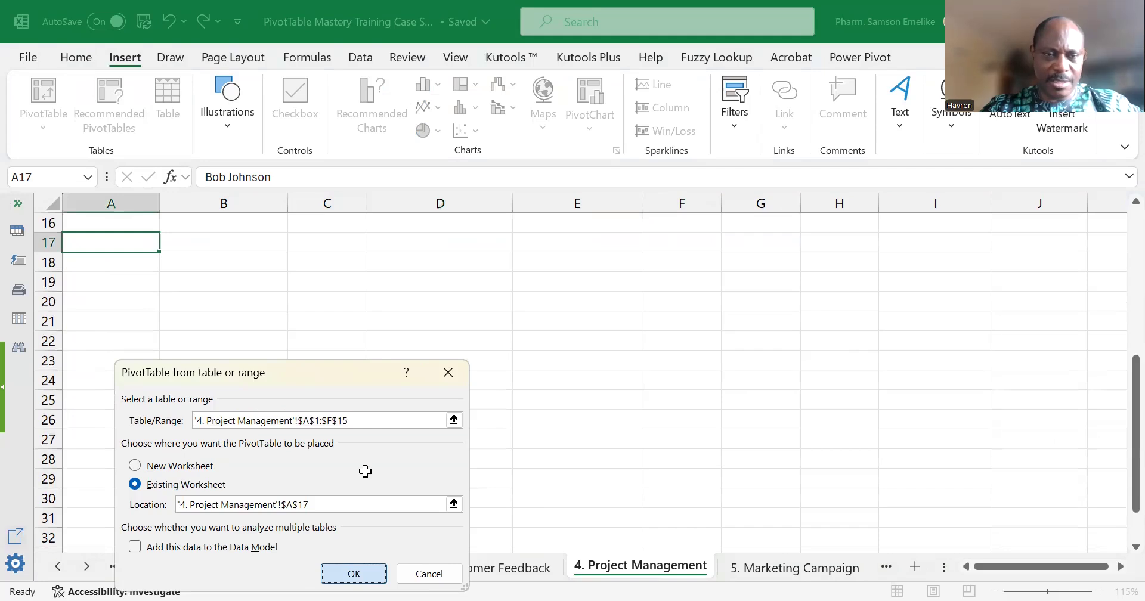
{"action": "scroll", "coordinate": [594, 328], "scroll_direction": "up", "scroll_amount": 1}
{"action": "left_click_drag", "start_coordinate": [888, 318], "coordinate": [921, 540]}
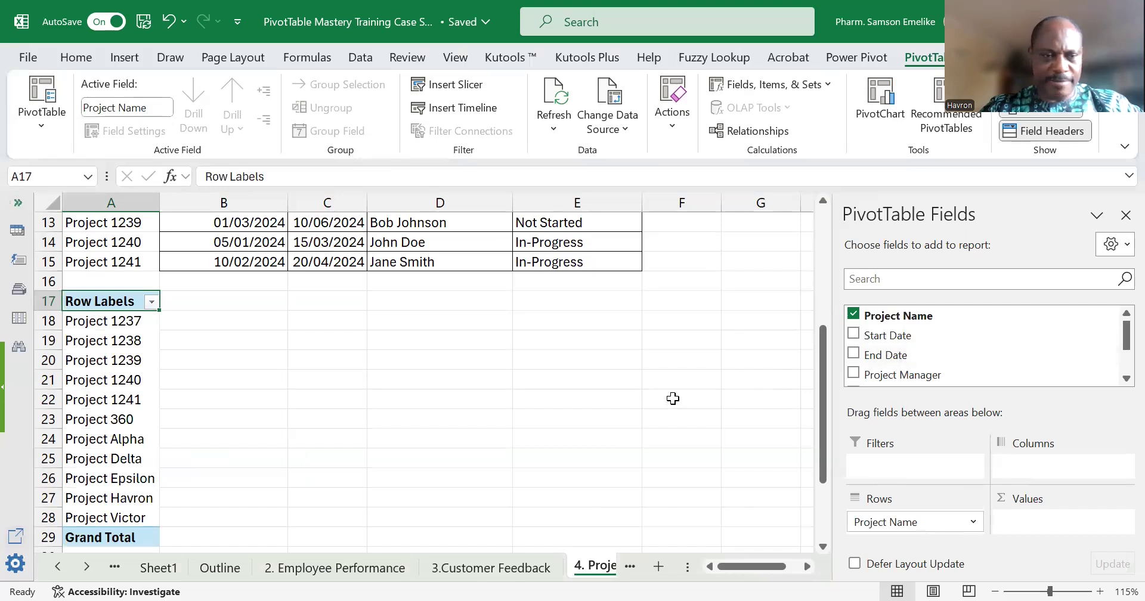
Add a calculated field named Duration to the PivotTable with the formula = 'End Date' - 'Start Date'.
{"action": "left_click", "coordinate": [773, 90]}
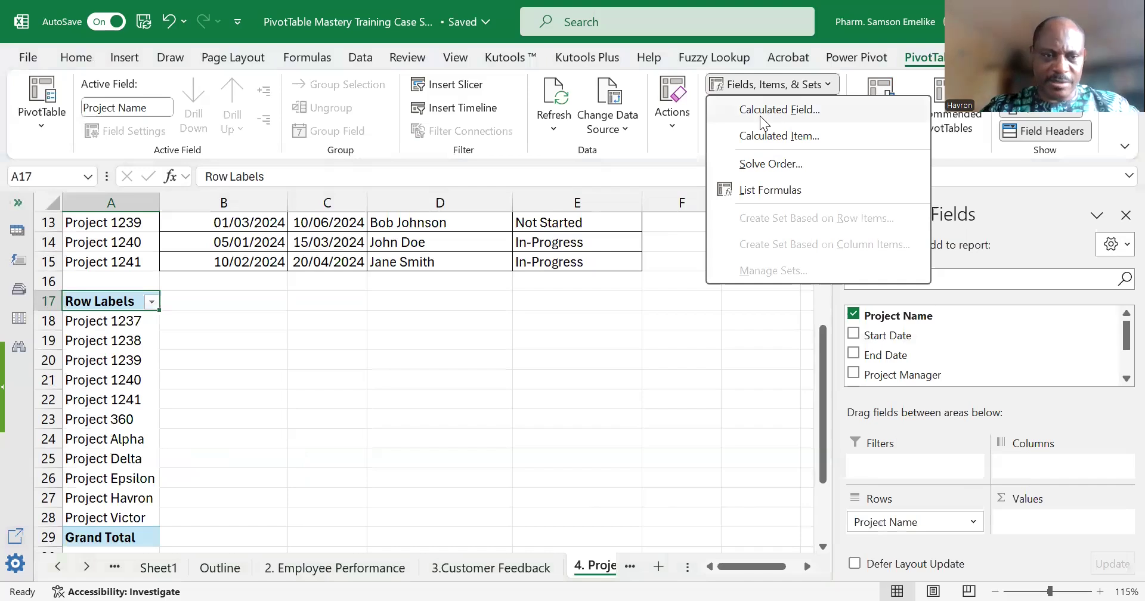
{"action": "left_click", "coordinate": [760, 117]}
{"action": "type", "text": "Duration"}
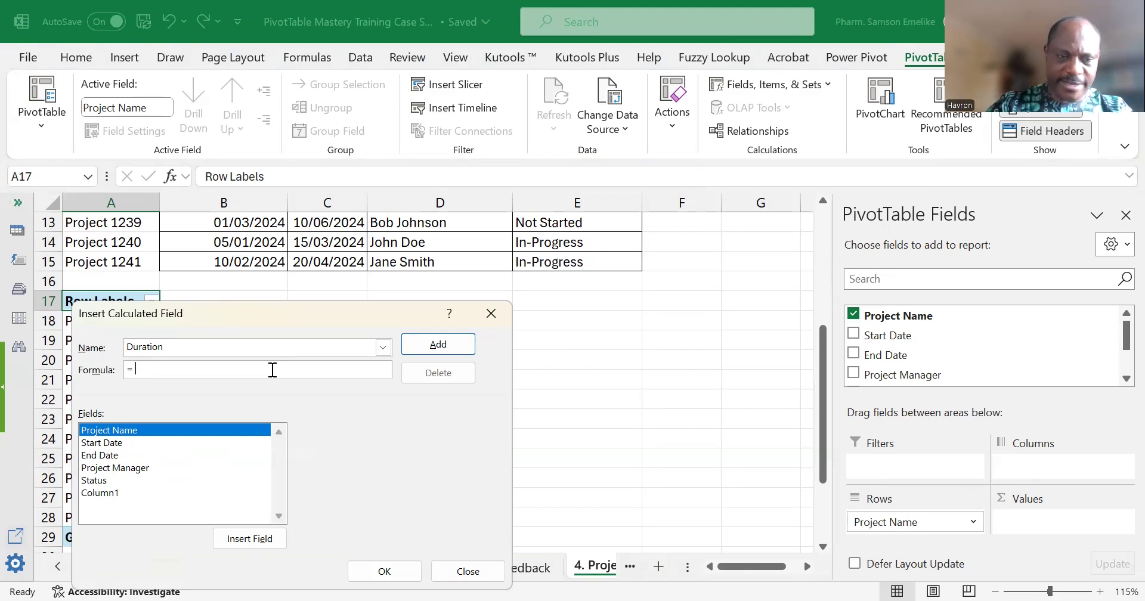
{"action": "double_click", "coordinate": [113, 458]}
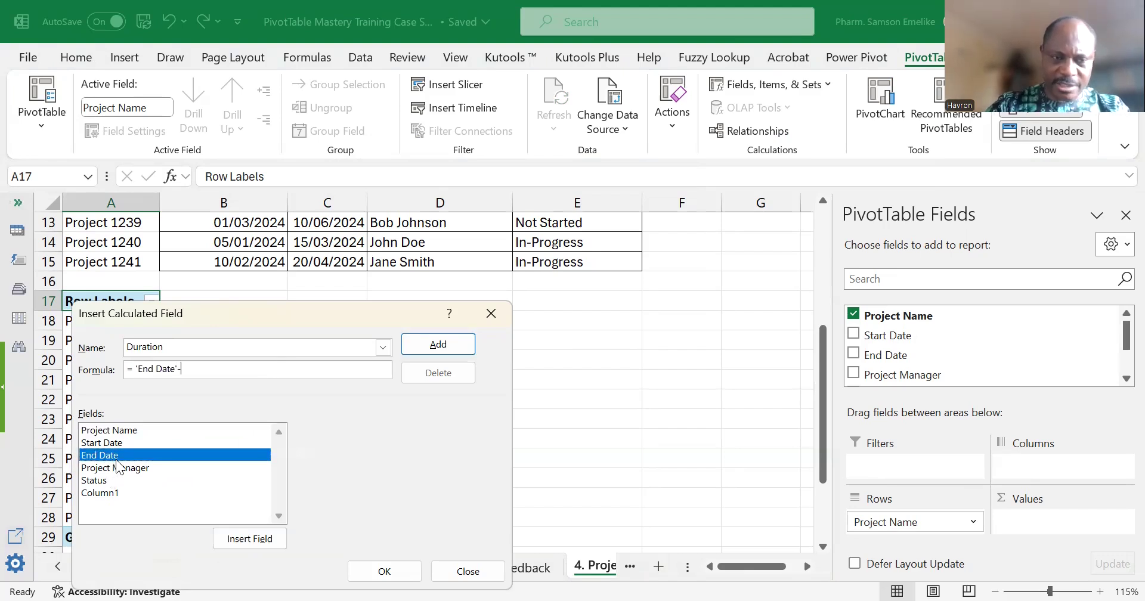
{"action": "double_click", "coordinate": [113, 443]}
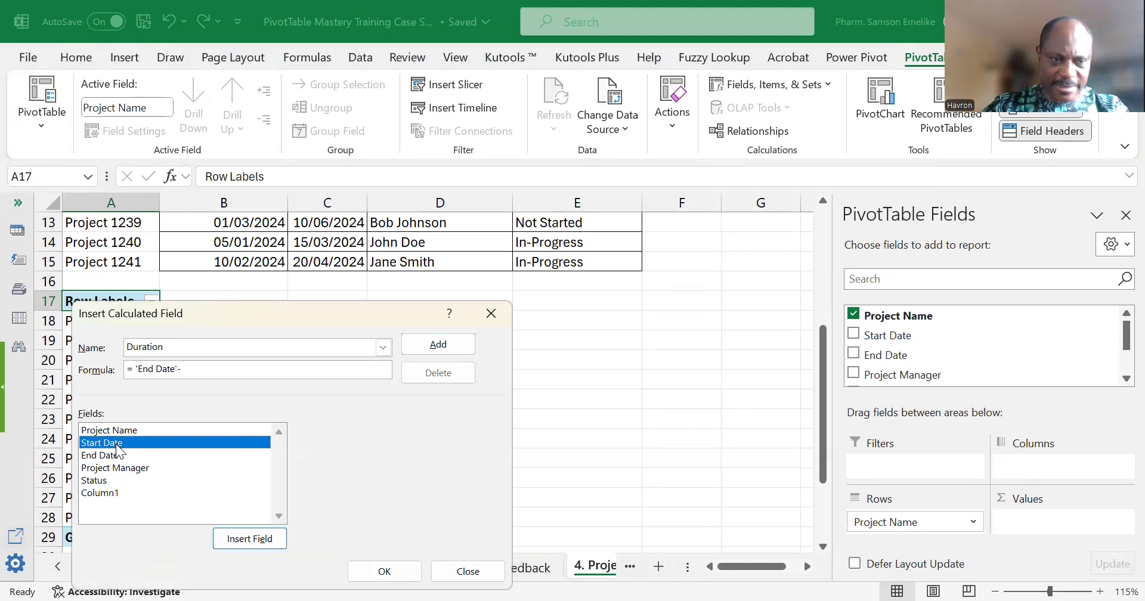
{"action": "left_click", "coordinate": [399, 571]}
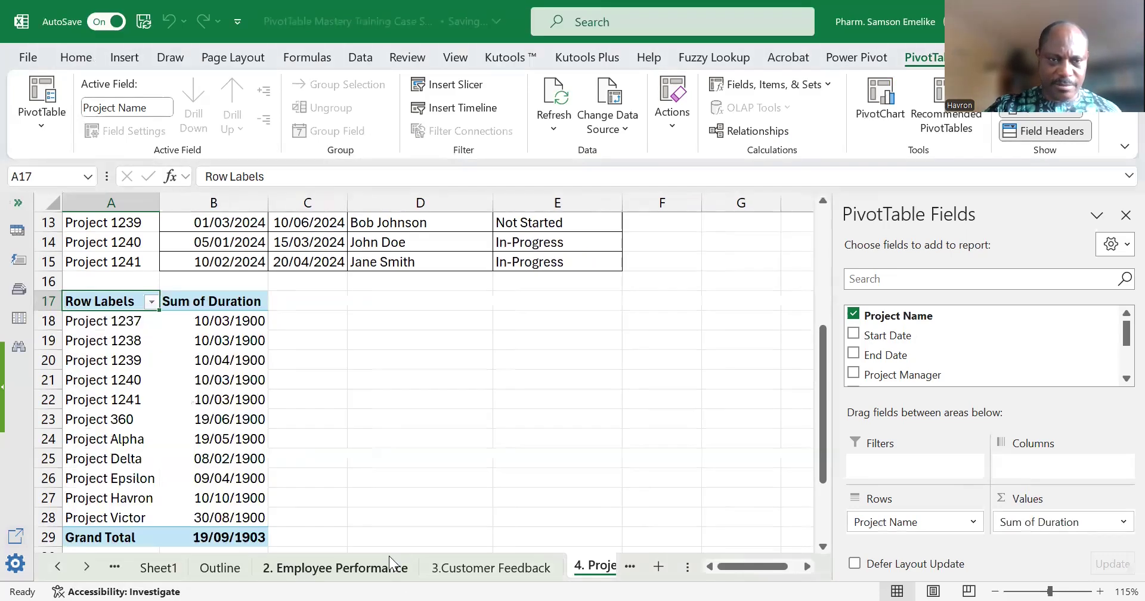
Format the Sum of Duration values as Number with 0 decimal places.
{"action": "left_click", "coordinate": [236, 321]}
{"action": "right_click", "coordinate": [246, 337]}
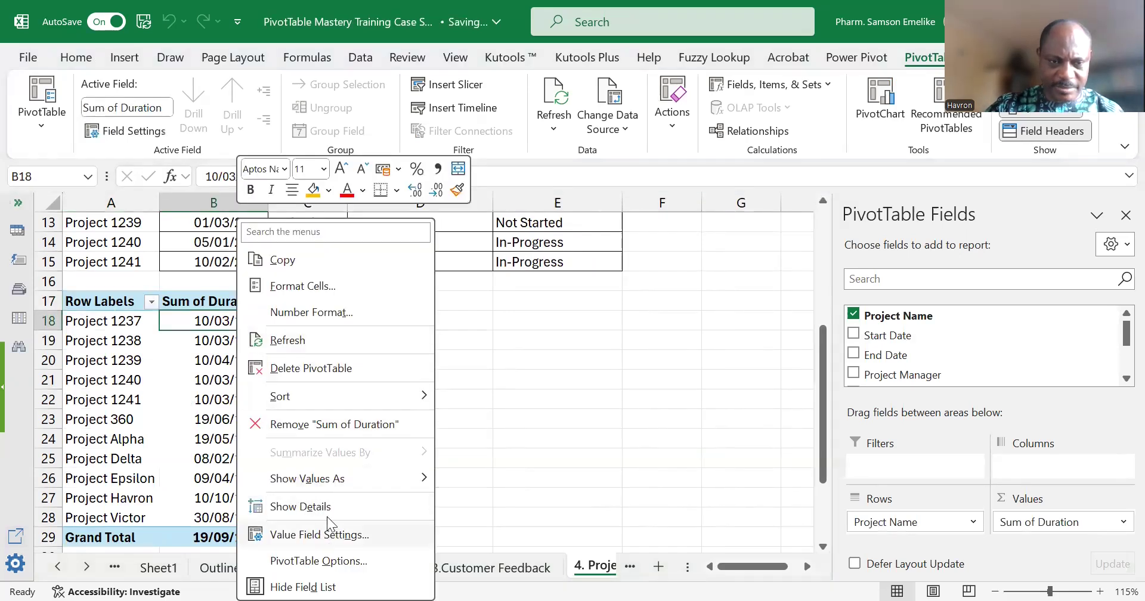
{"action": "left_click", "coordinate": [322, 535]}
{"action": "left_click", "coordinate": [222, 578]}
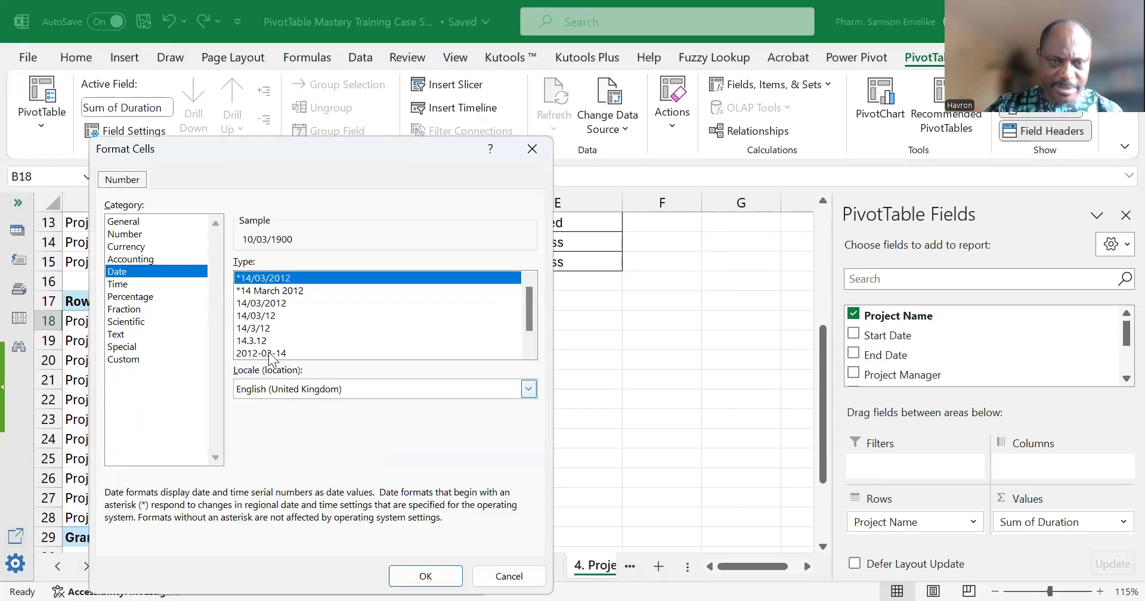
{"action": "left_click", "coordinate": [142, 235]}
{"action": "left_click", "coordinate": [353, 268]}
{"action": "left_click", "coordinate": [353, 268]}
{"action": "left_click", "coordinate": [450, 578]}
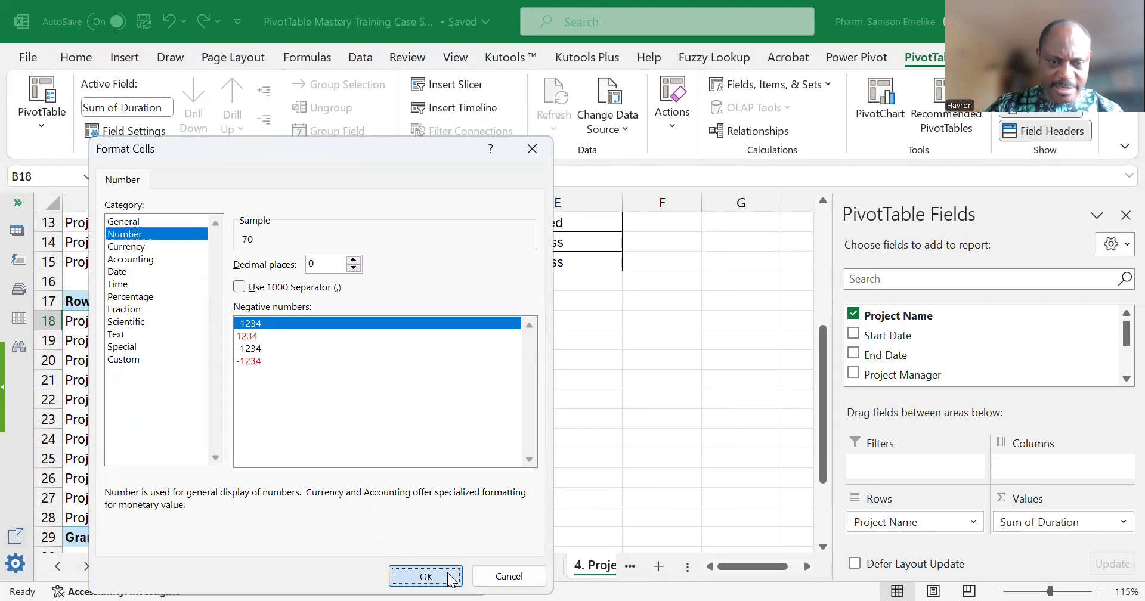
{"action": "left_click", "coordinate": [362, 577]}
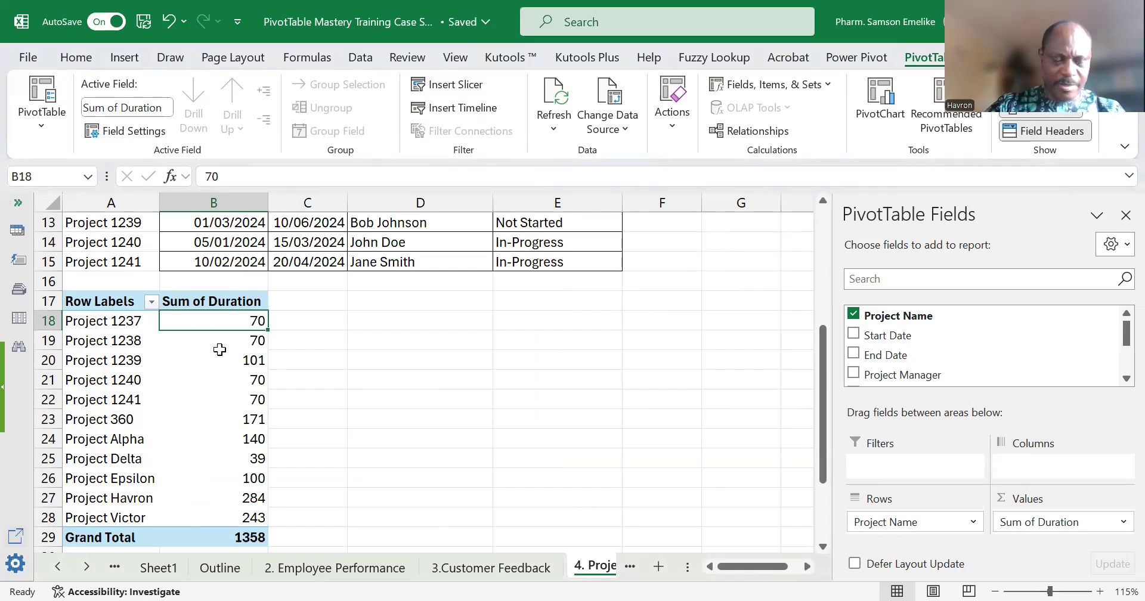
Try to summarize the PivotTable's Duration values by Average, and undo the change.
{"action": "mouse_move", "coordinate": [232, 360]}
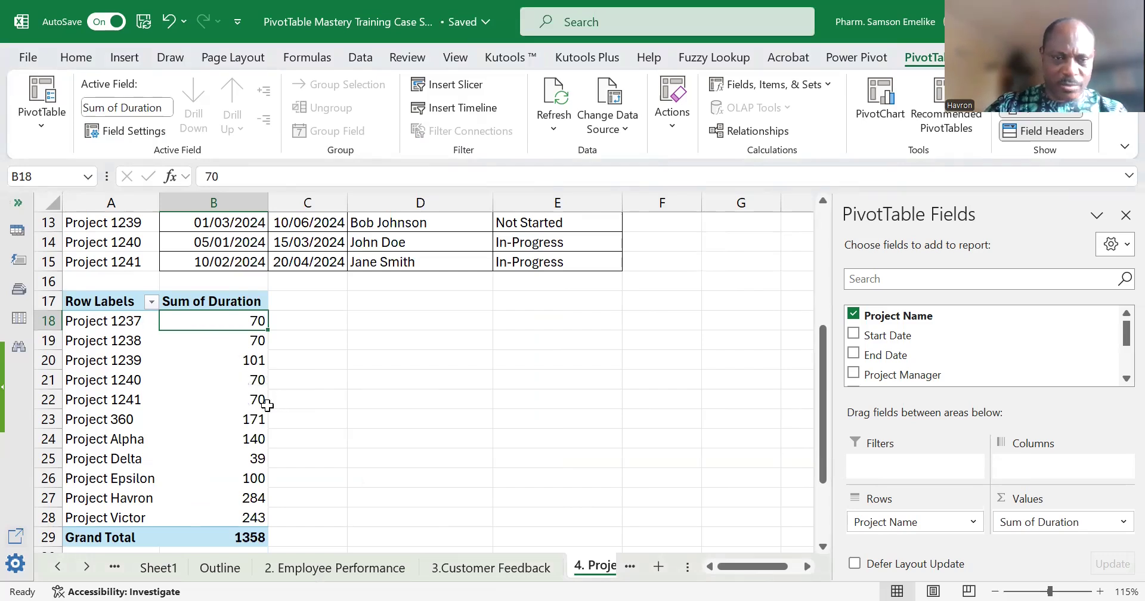
{"action": "right_click", "coordinate": [220, 321]}
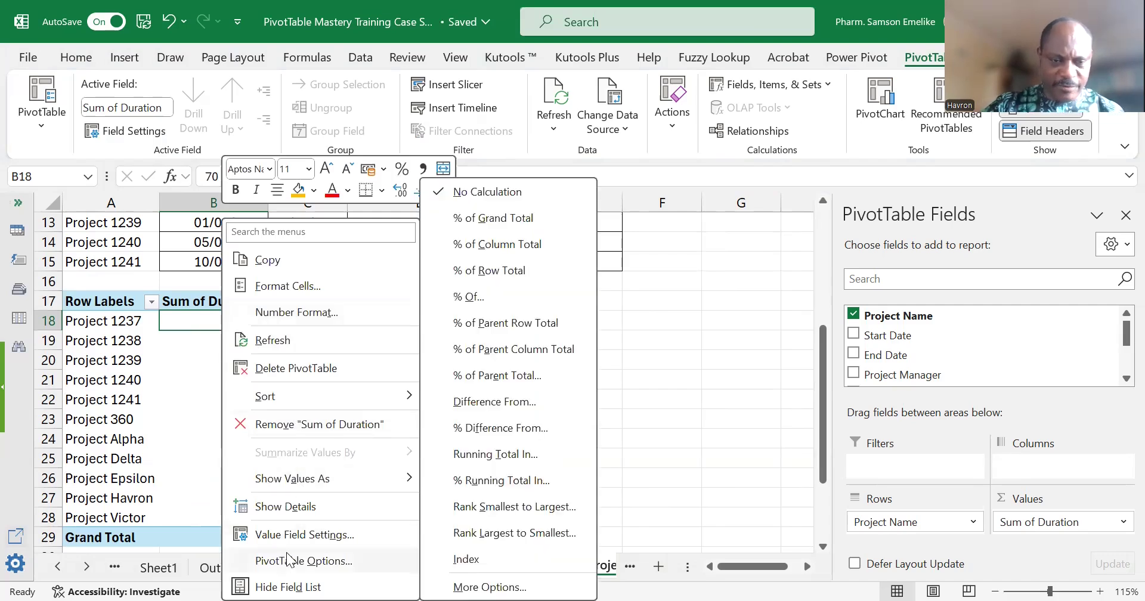
{"action": "left_click", "coordinate": [290, 535]}
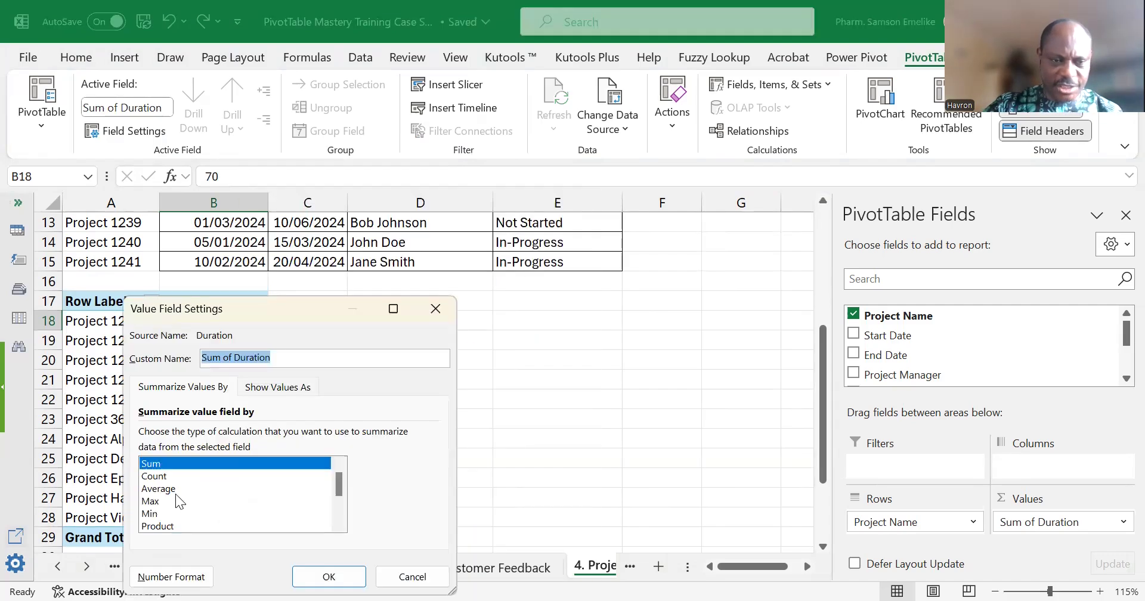
{"action": "left_click", "coordinate": [174, 489]}
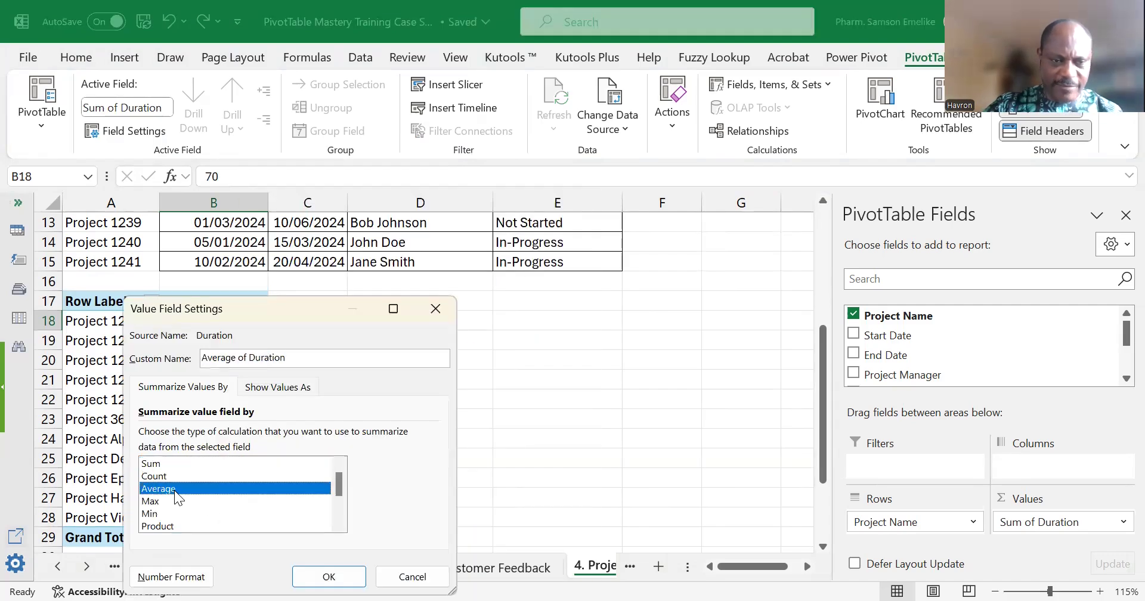
{"action": "left_click", "coordinate": [328, 576]}
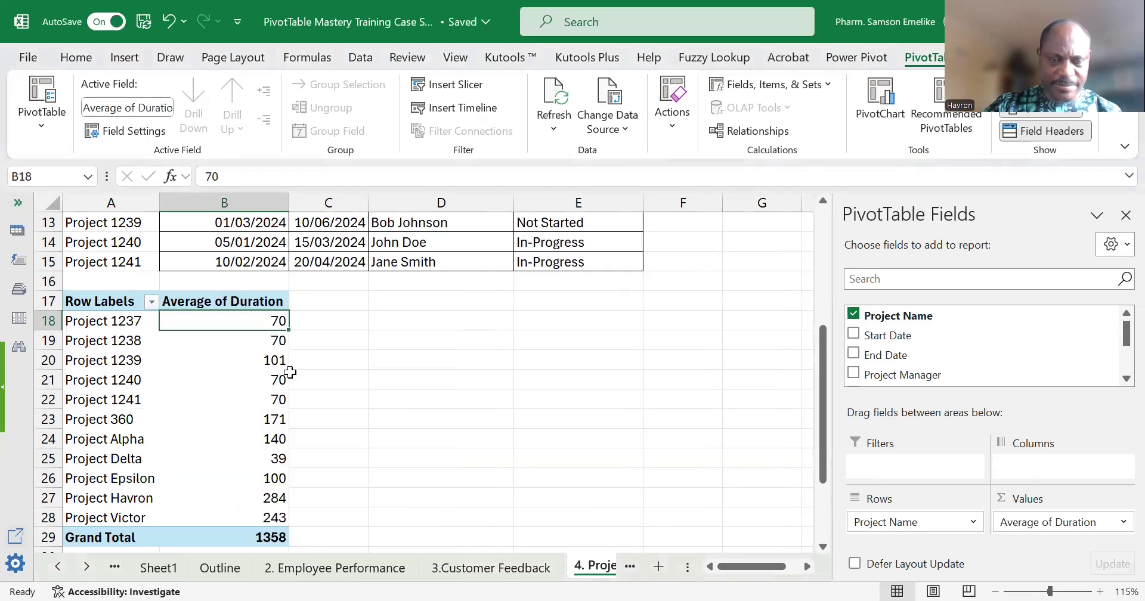
{"action": "key", "text": "ctrl+z"}
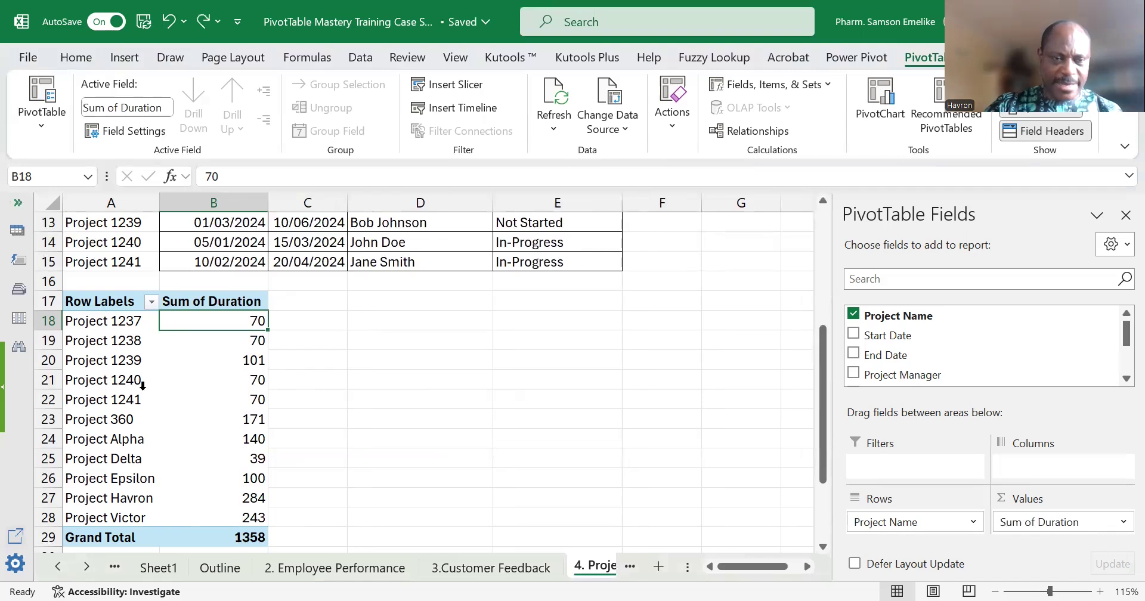
Compare the two Project Alpha records in the source table with the summed project durations in the PivotTable.
{"action": "left_click", "coordinate": [180, 424]}
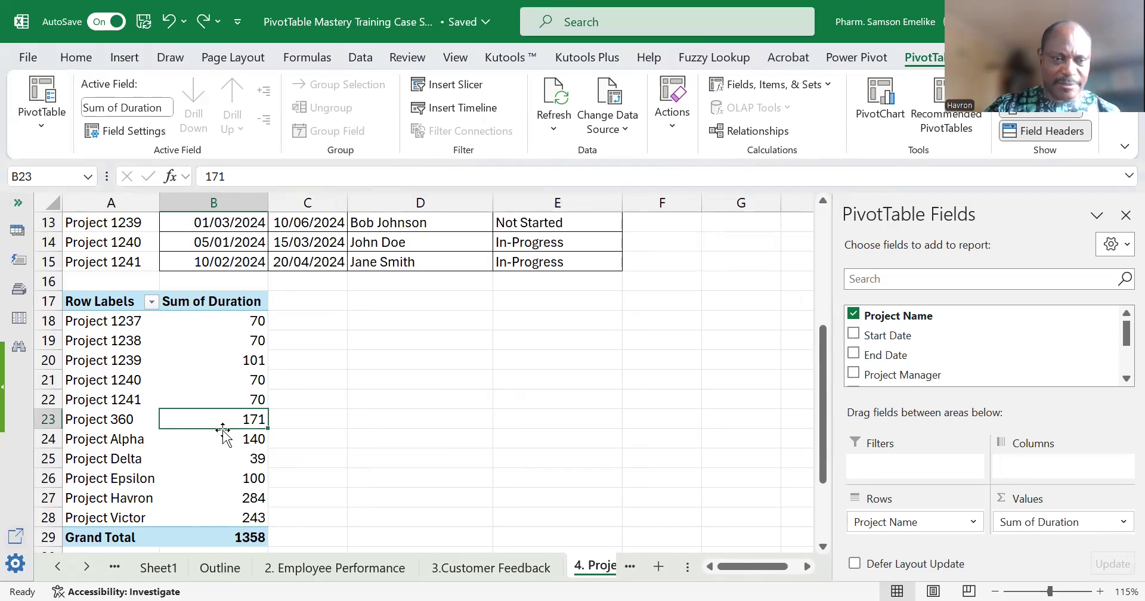
{"action": "mouse_move", "coordinate": [207, 443]}
{"action": "scroll", "coordinate": [158, 358], "scroll_direction": "up", "scroll_amount": 4}
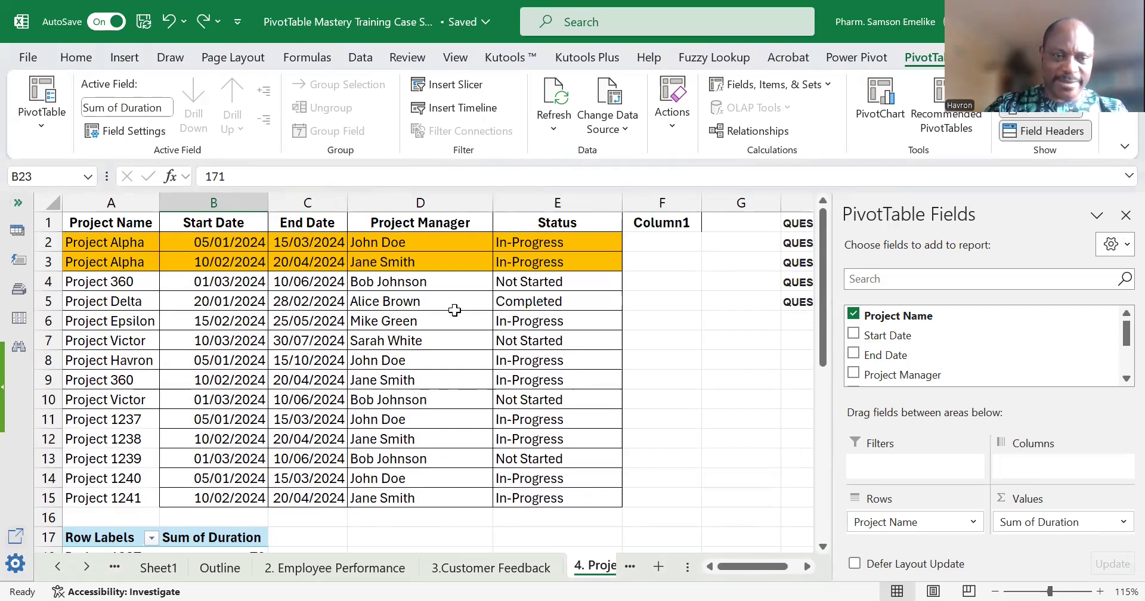
{"action": "scroll", "coordinate": [463, 325], "scroll_direction": "down", "scroll_amount": 4}
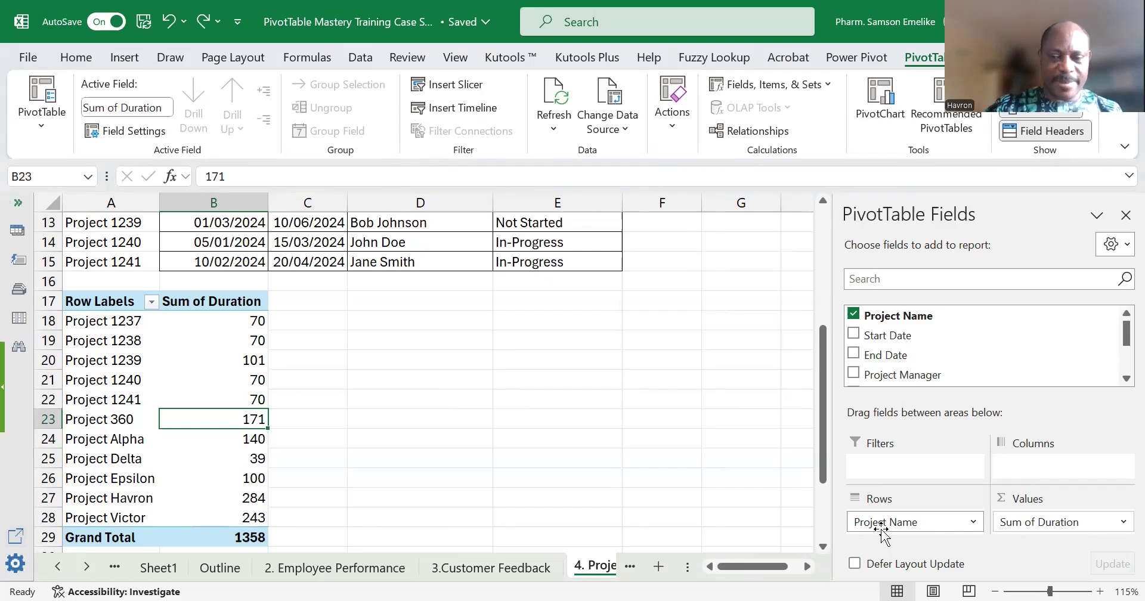
{"action": "scroll", "coordinate": [173, 449], "scroll_direction": "up", "scroll_amount": 3}
{"action": "scroll", "coordinate": [174, 447], "scroll_direction": "up", "scroll_amount": 1}
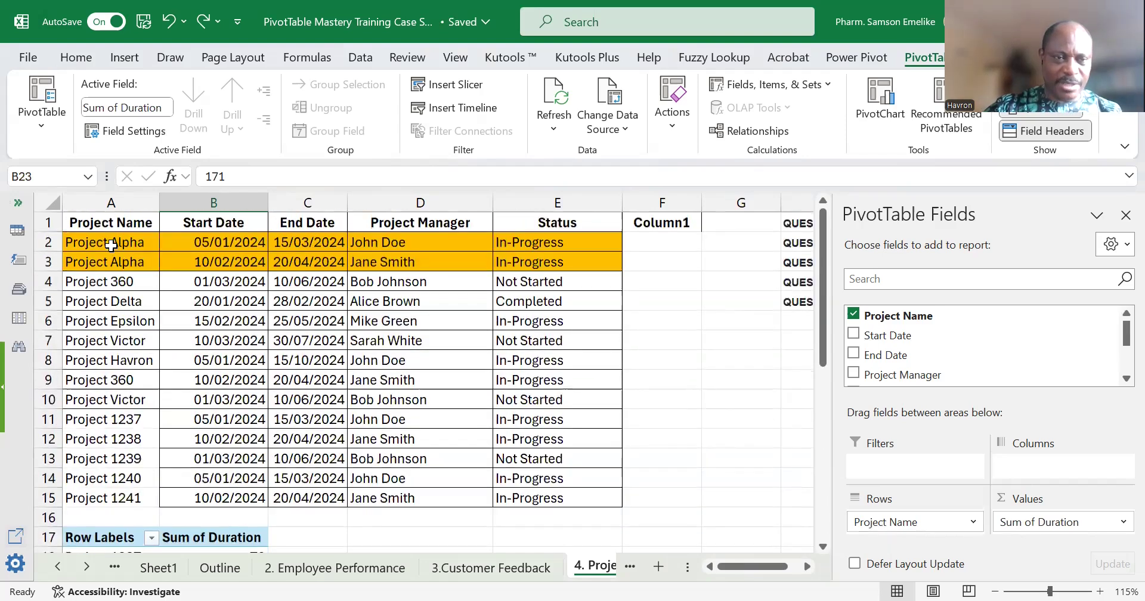
{"action": "left_click_drag", "start_coordinate": [113, 243], "coordinate": [119, 262]}
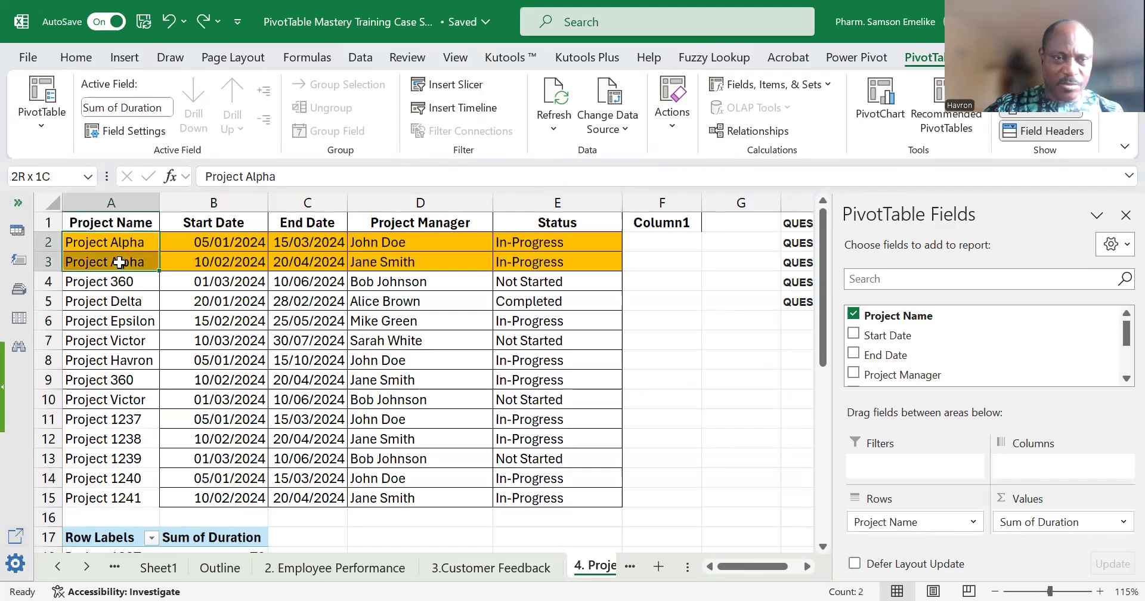
{"action": "left_click_drag", "start_coordinate": [119, 261], "coordinate": [119, 261]}
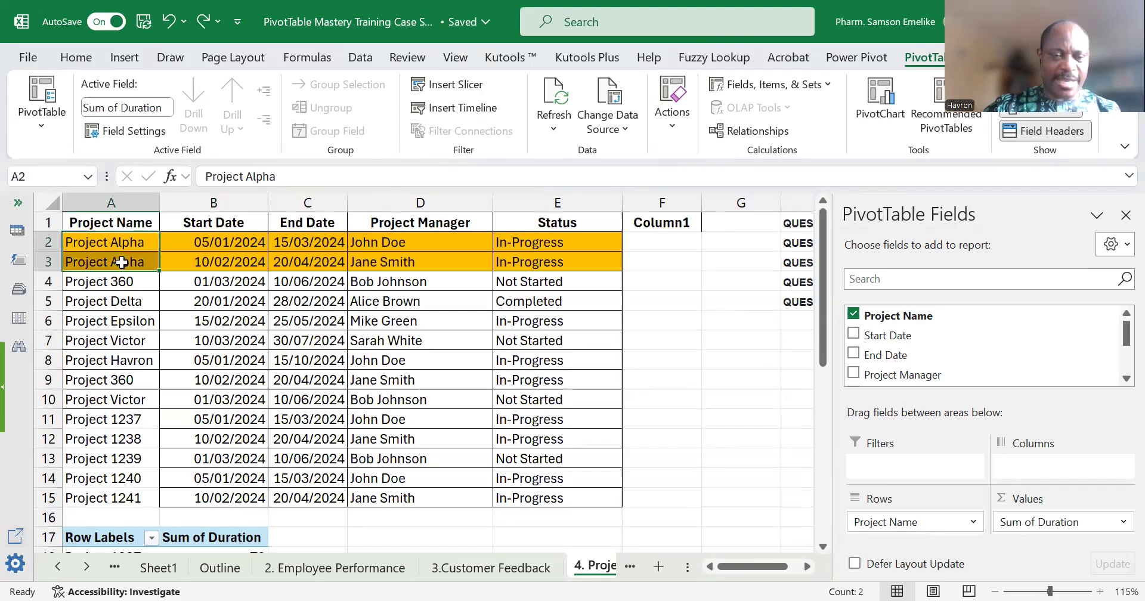
{"action": "scroll", "coordinate": [131, 421], "scroll_direction": "down", "scroll_amount": 3}
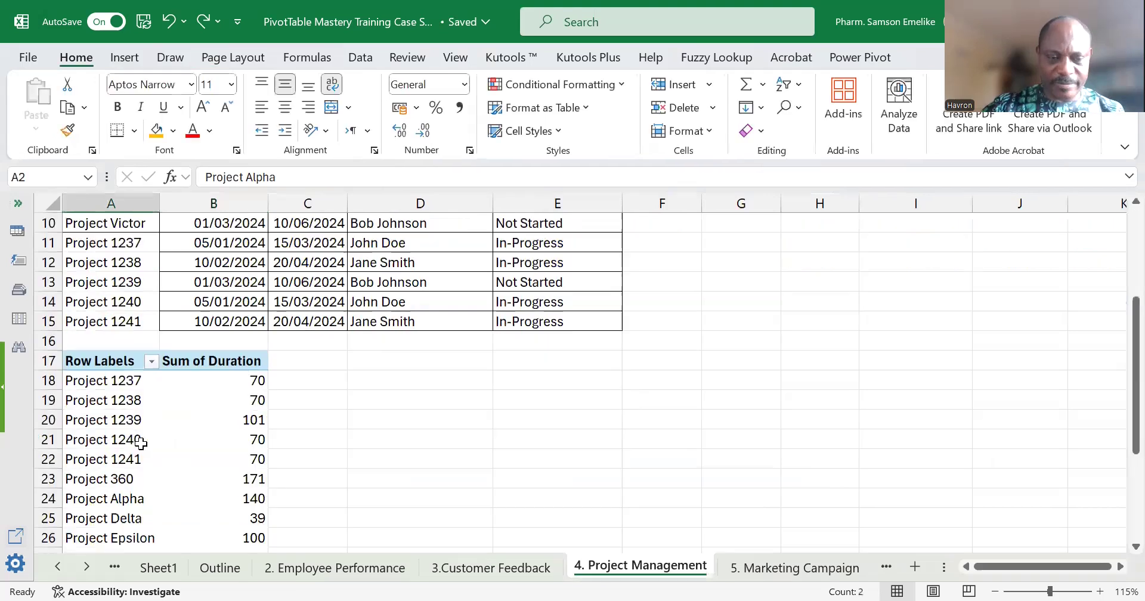
Rename the Column1 header in F1 as Proj Duration, widen column F and reduce row 1 so the header fits on one line.
{"action": "left_click", "coordinate": [129, 500]}
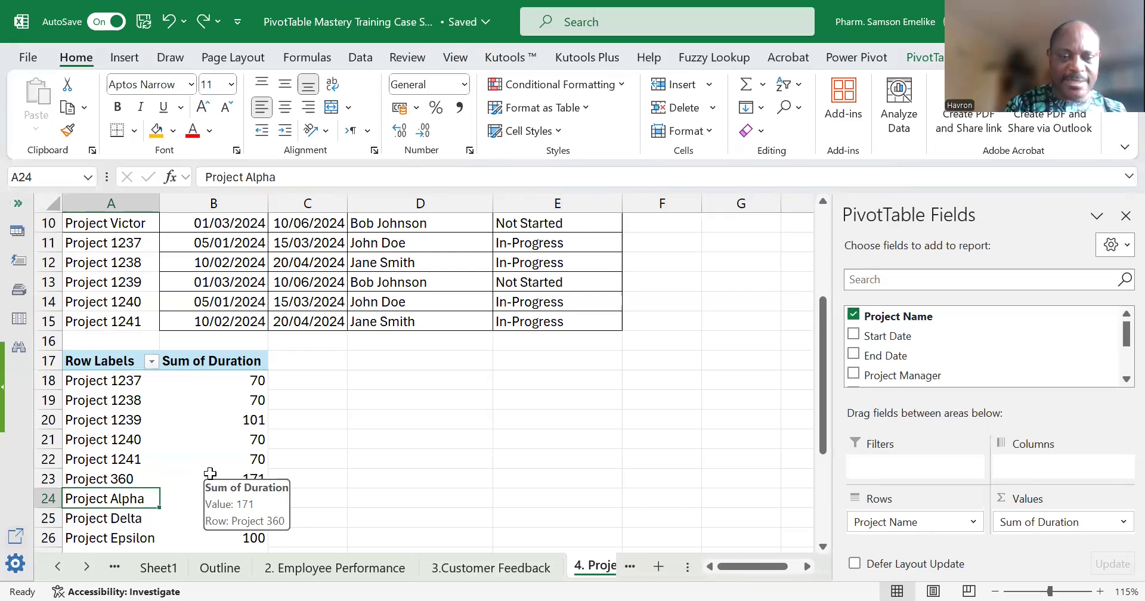
{"action": "scroll", "coordinate": [444, 310], "scroll_direction": "up", "scroll_amount": 2}
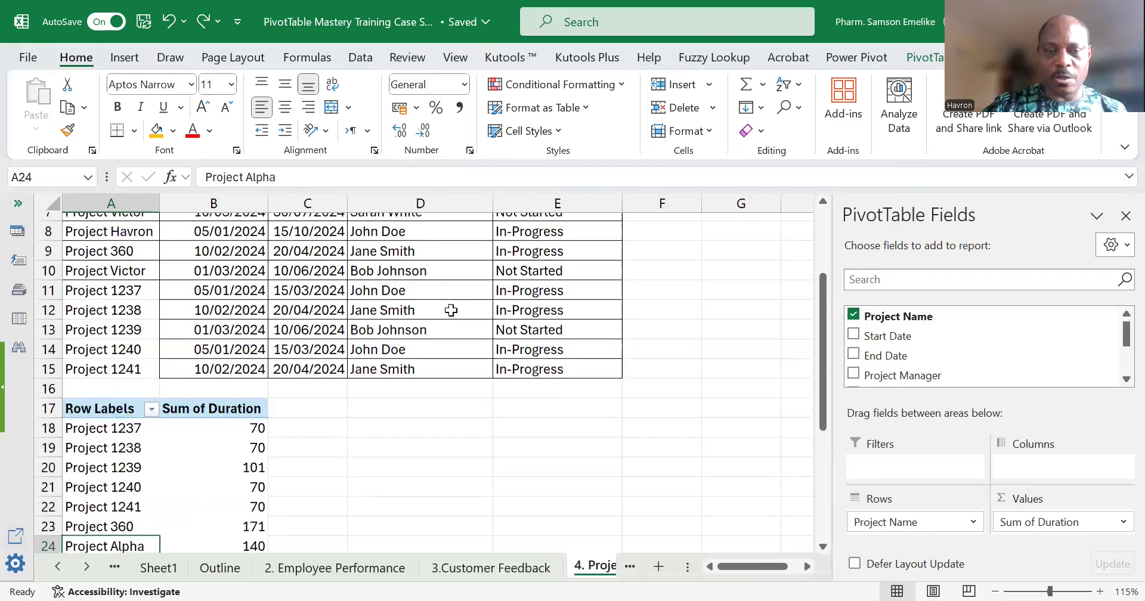
{"action": "scroll", "coordinate": [442, 256], "scroll_direction": "up", "scroll_amount": 1}
{"action": "left_click", "coordinate": [443, 256]}
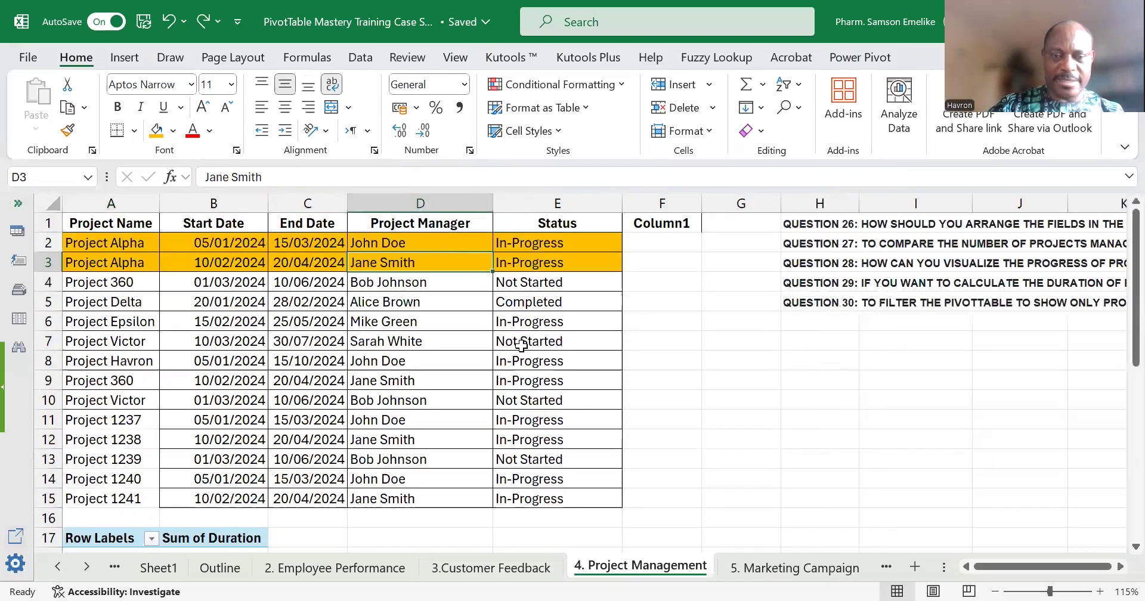
{"action": "left_click", "coordinate": [643, 221]}
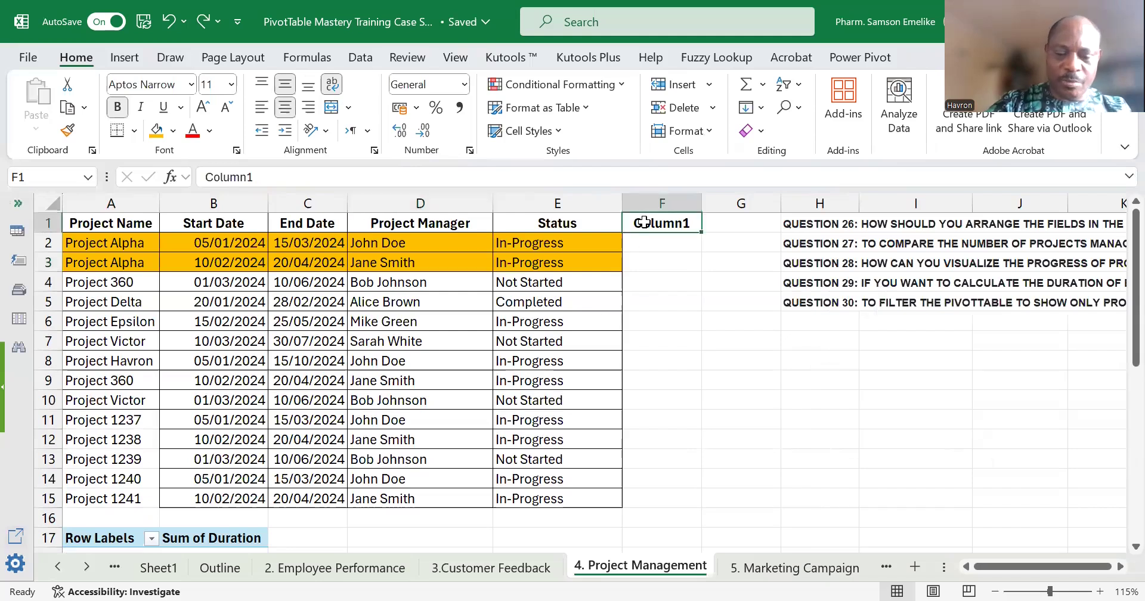
{"action": "type", "text": "Proj D"}
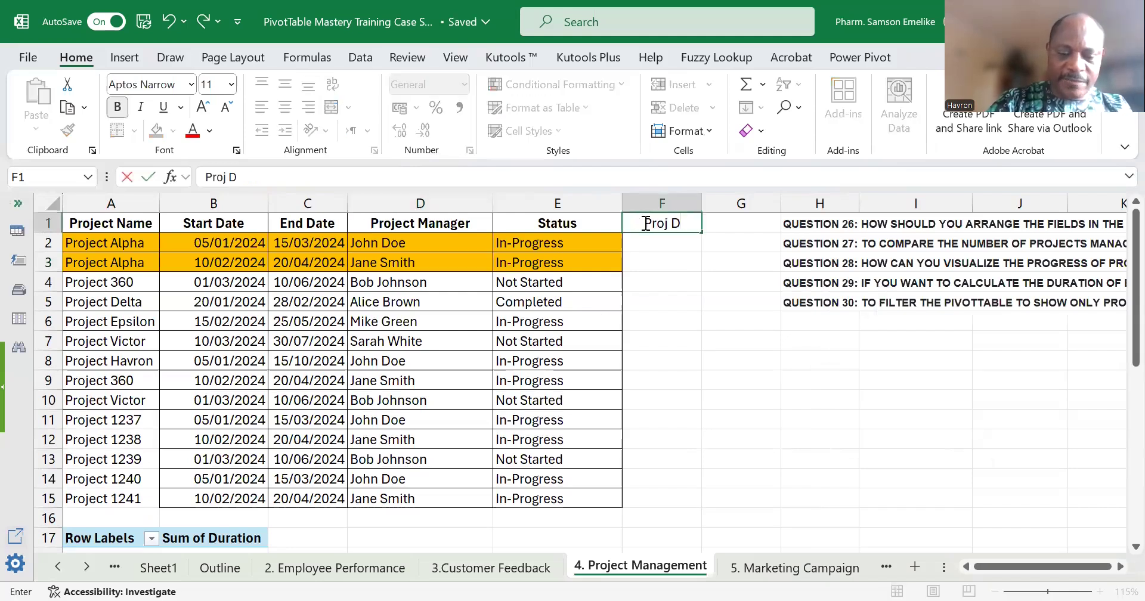
{"action": "type", "text": "uration"}
{"action": "key", "text": "Return"}
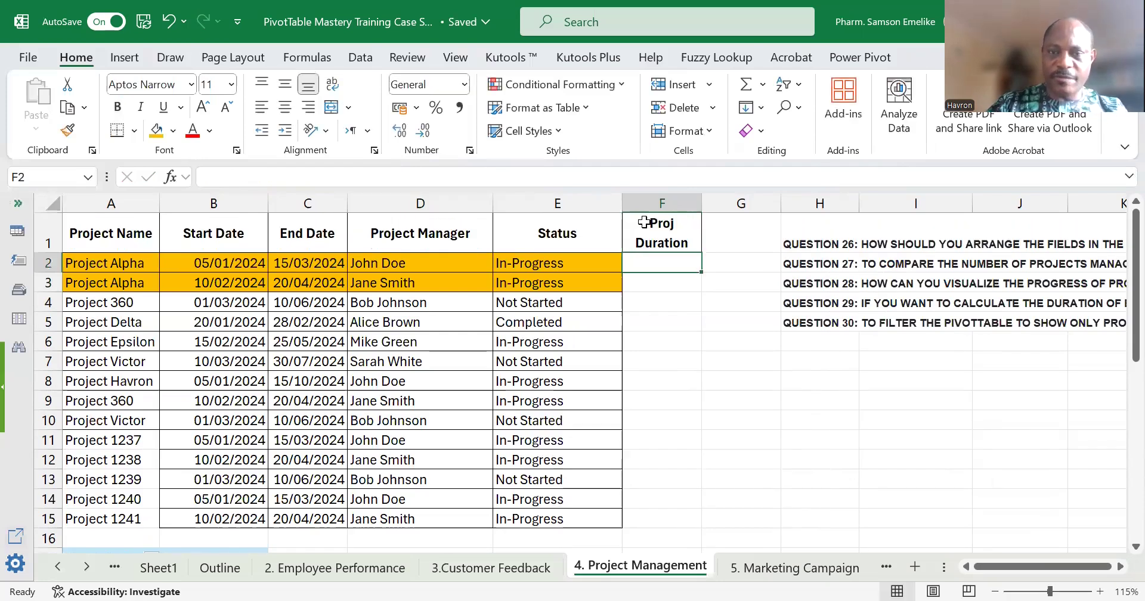
{"action": "left_click_drag", "start_coordinate": [700, 204], "coordinate": [759, 204]}
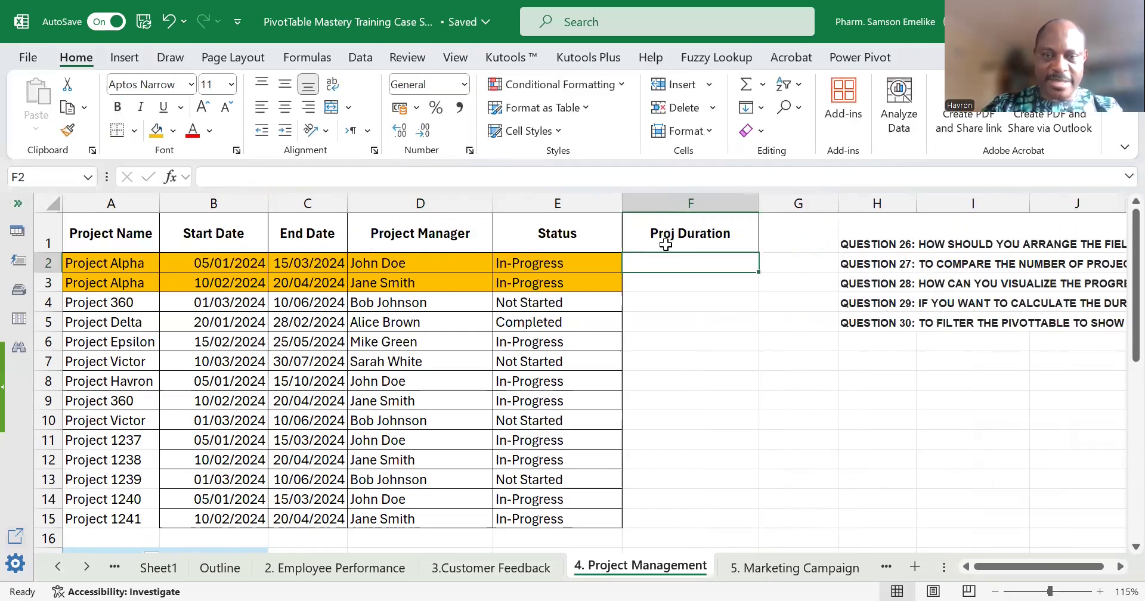
{"action": "left_click_drag", "start_coordinate": [39, 252], "coordinate": [39, 232]}
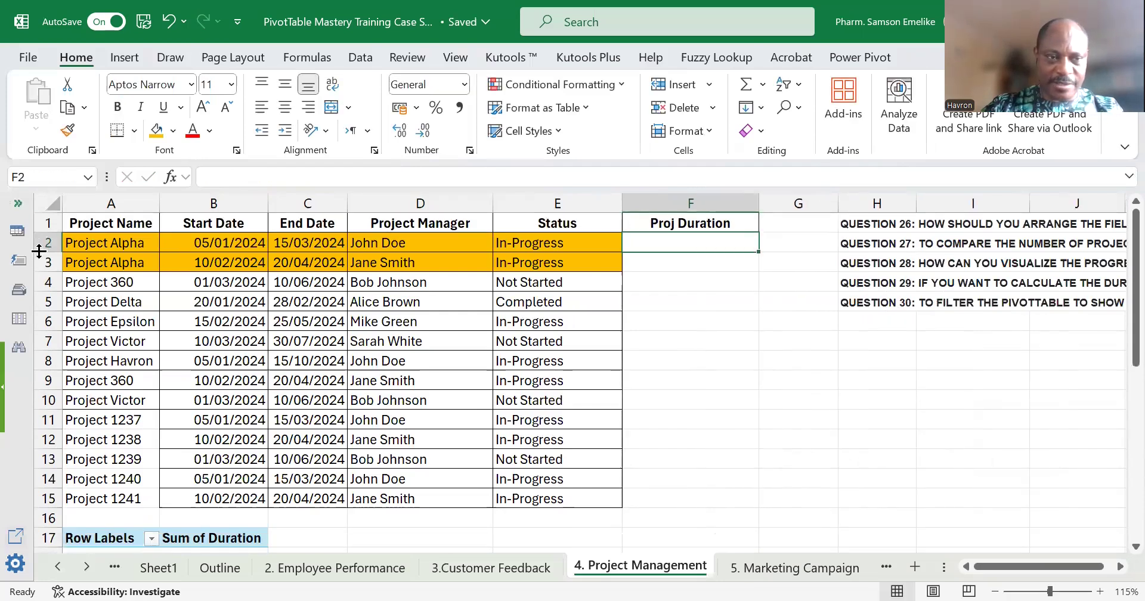
Calculate each project's duration in column F with the formula =C2-B2, filled from F2 down to F15.
{"action": "type", "text": "="}
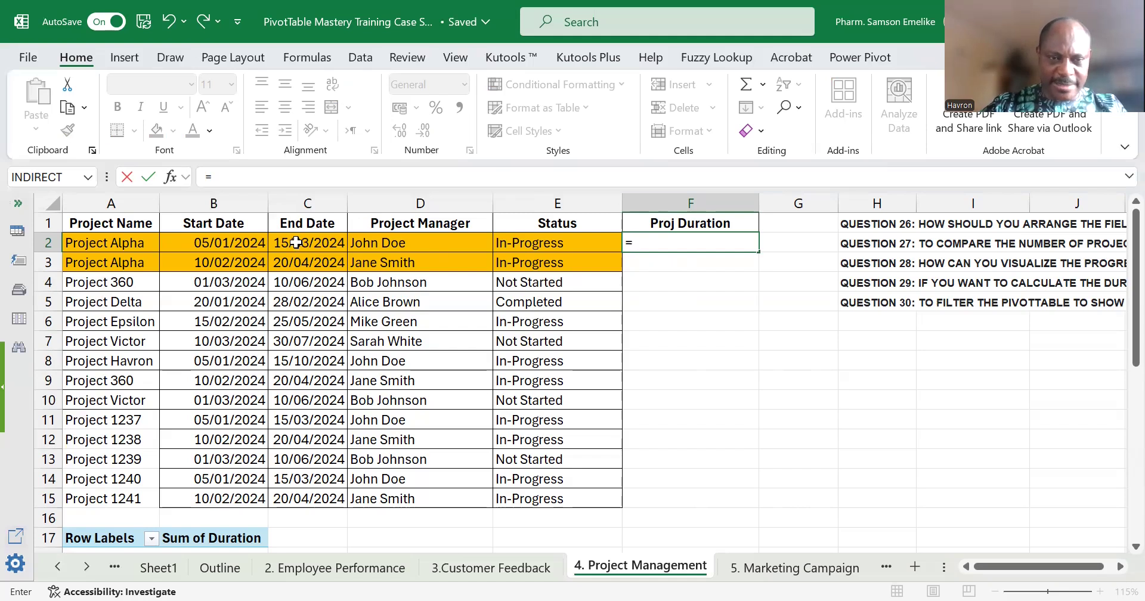
{"action": "left_click", "coordinate": [296, 243]}
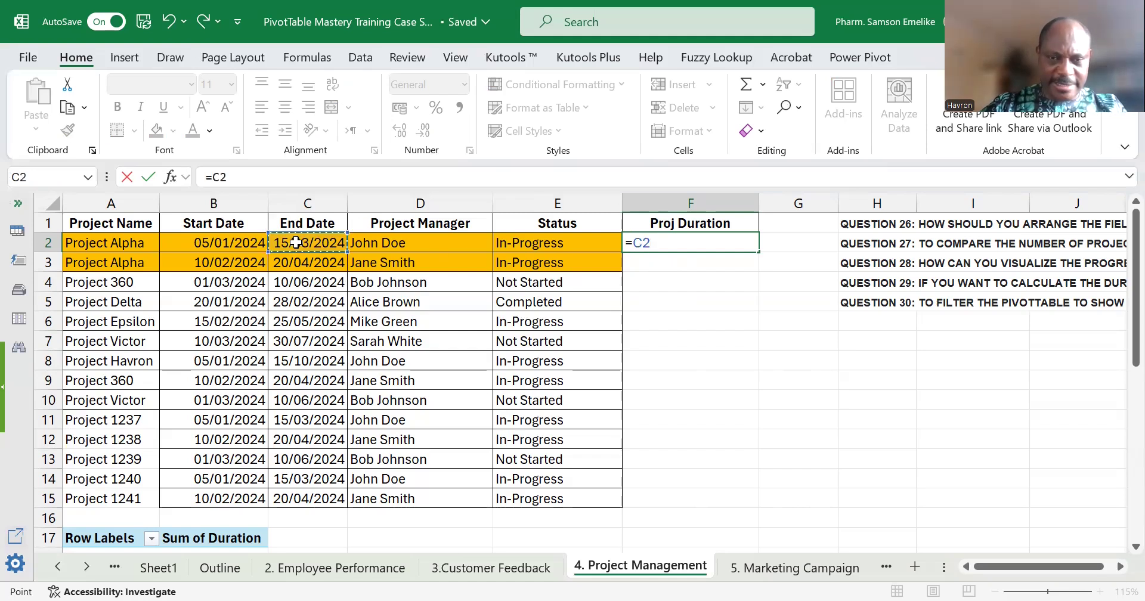
{"action": "type", "text": "-"}
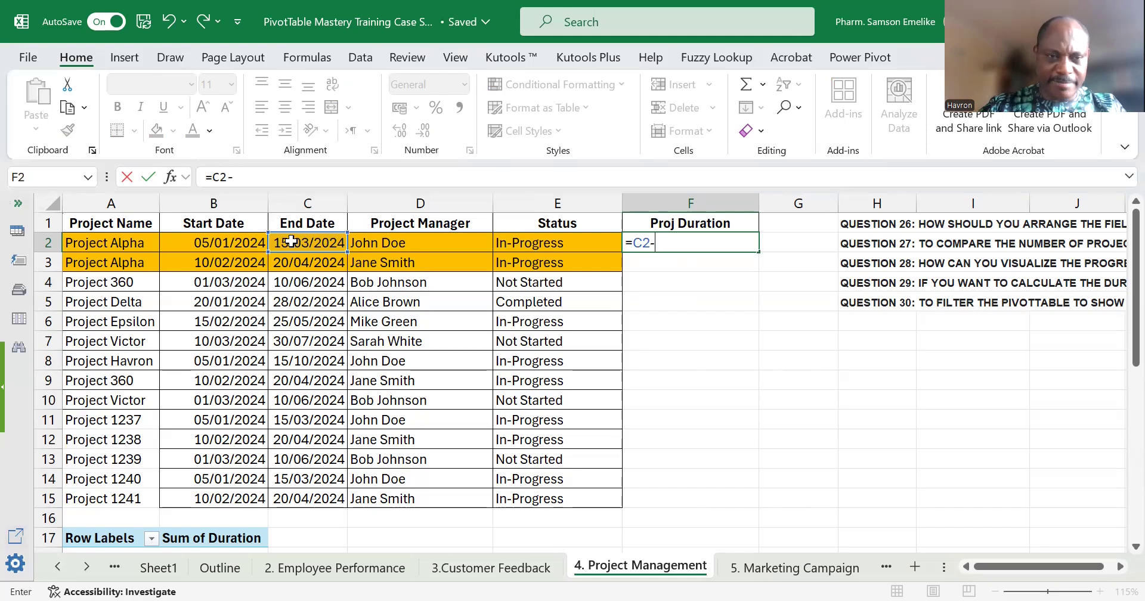
{"action": "left_click", "coordinate": [253, 243]}
{"action": "key", "text": "Return"}
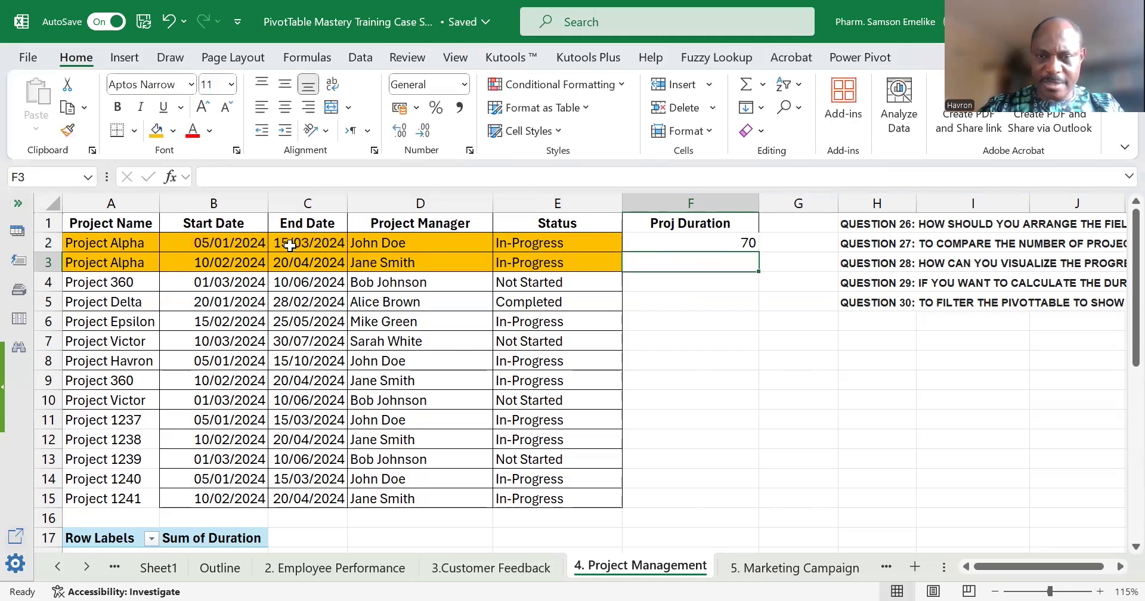
{"action": "left_click", "coordinate": [739, 242]}
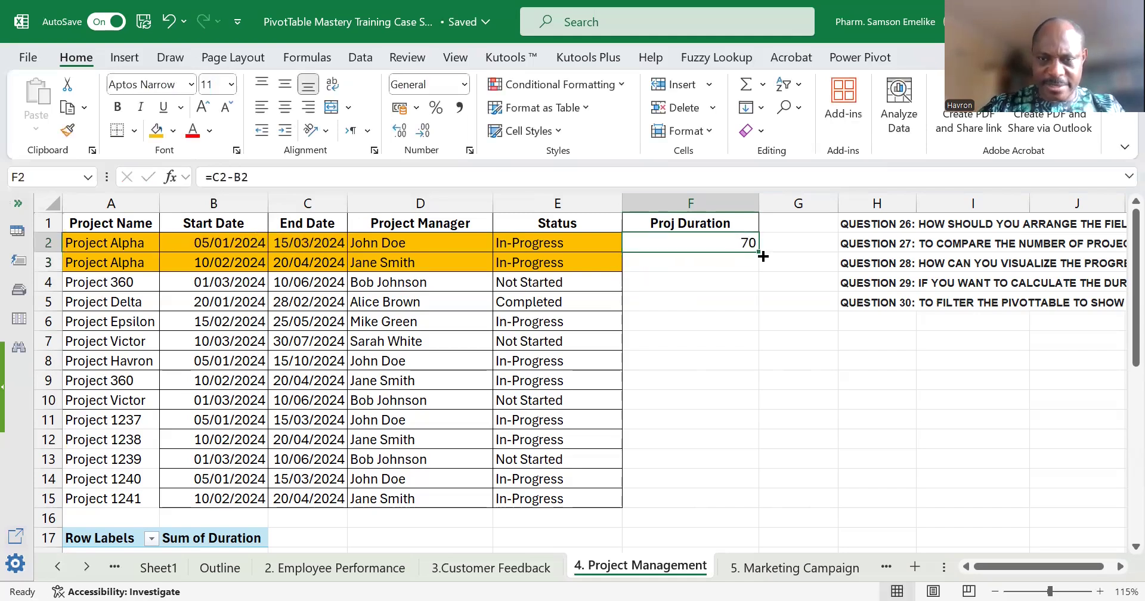
{"action": "double_click", "coordinate": [758, 252]}
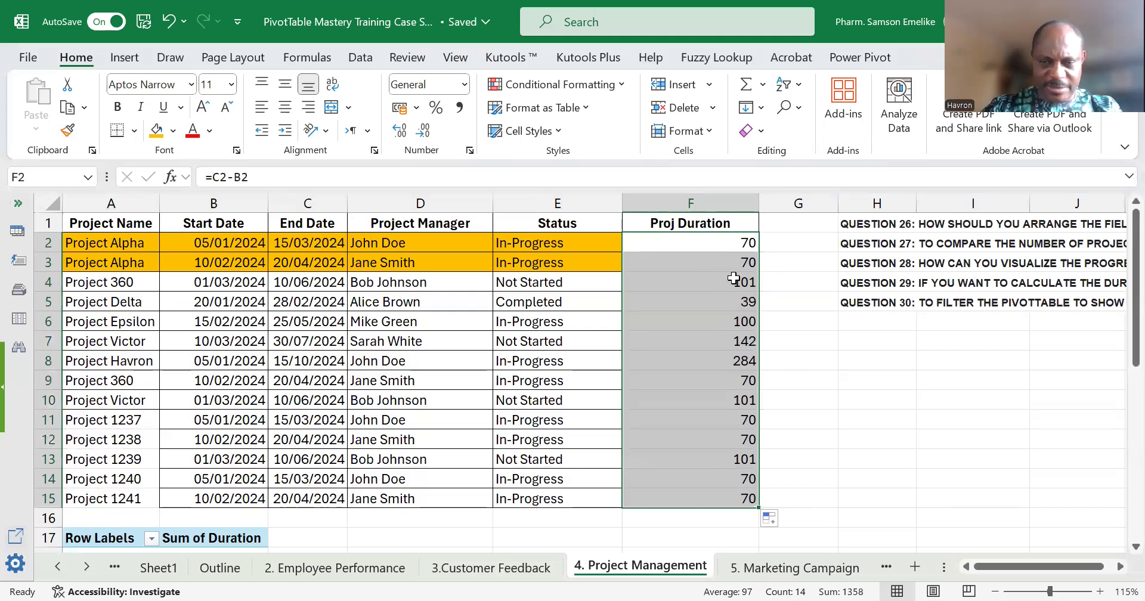
Change the End Date of the second Project Alpha record in C3 to 20/10/2024.
{"action": "left_click", "coordinate": [291, 263]}
{"action": "key", "text": "F2"}
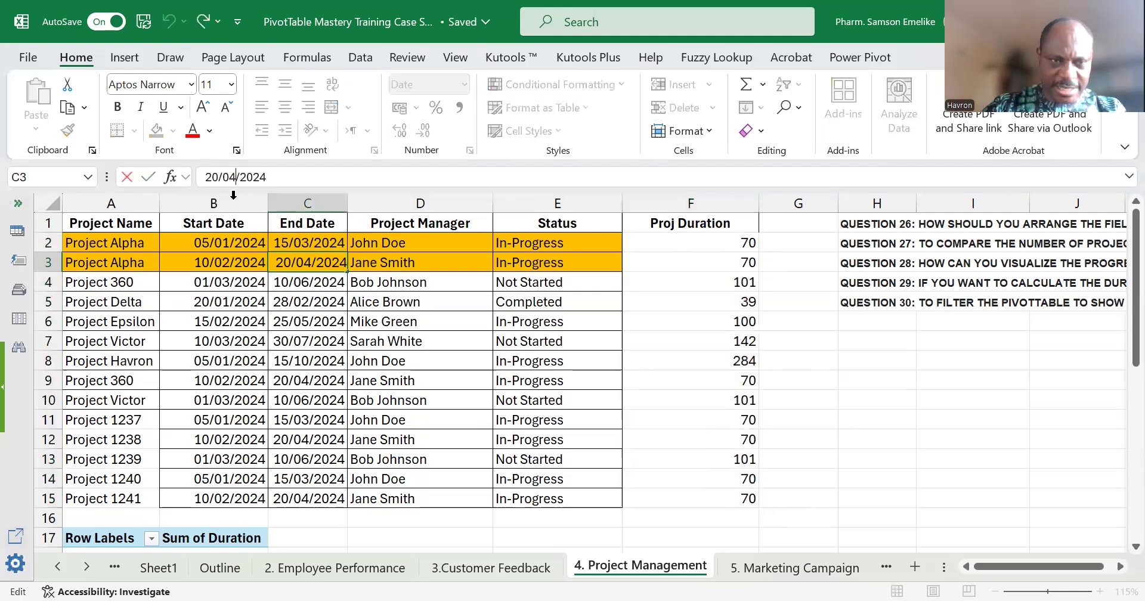
{"action": "key", "text": "BackSpace"}
{"action": "key", "text": "BackSpace"}
{"action": "type", "text": "10"}
{"action": "key", "text": "Return"}
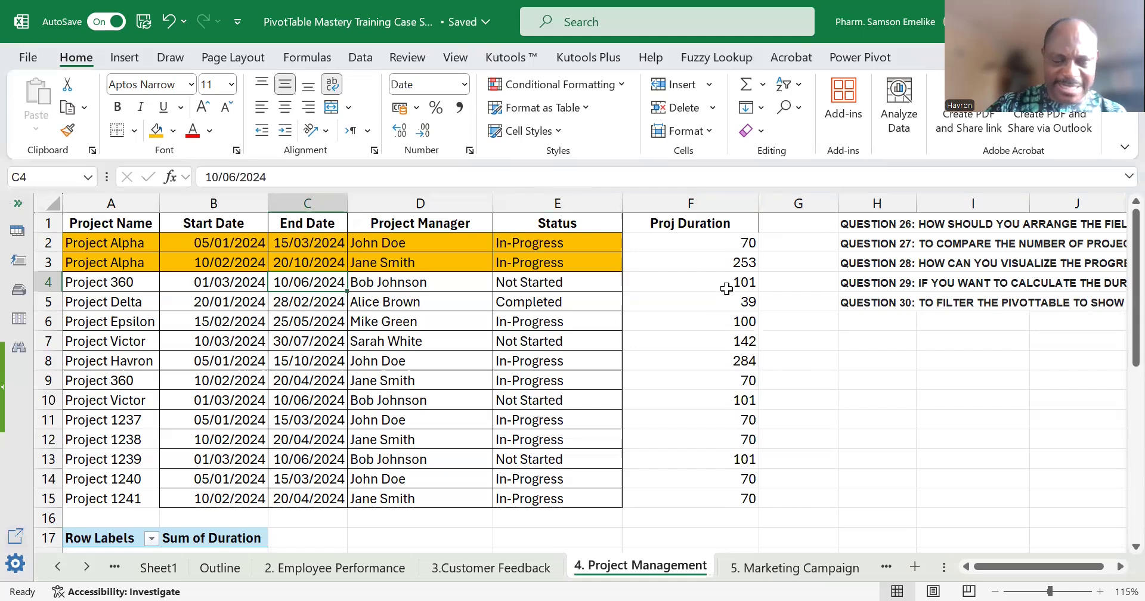
Refresh the Sum of Duration PivotTable and check Project Alpha's total against its two durations in the source table.
{"action": "scroll", "coordinate": [727, 288], "scroll_direction": "down", "scroll_amount": 5}
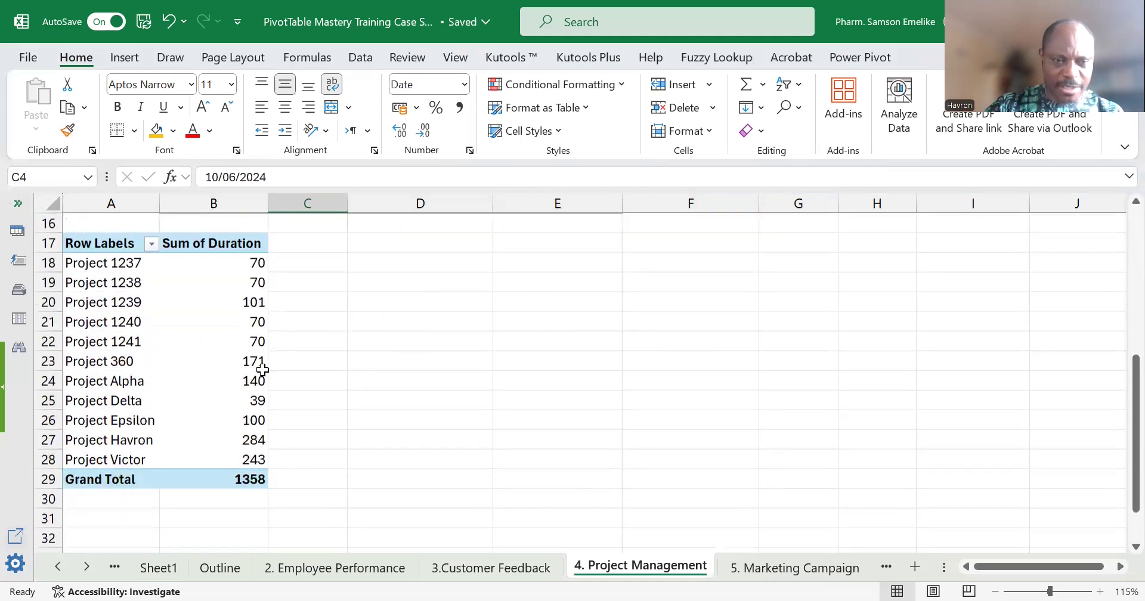
{"action": "left_click", "coordinate": [253, 367]}
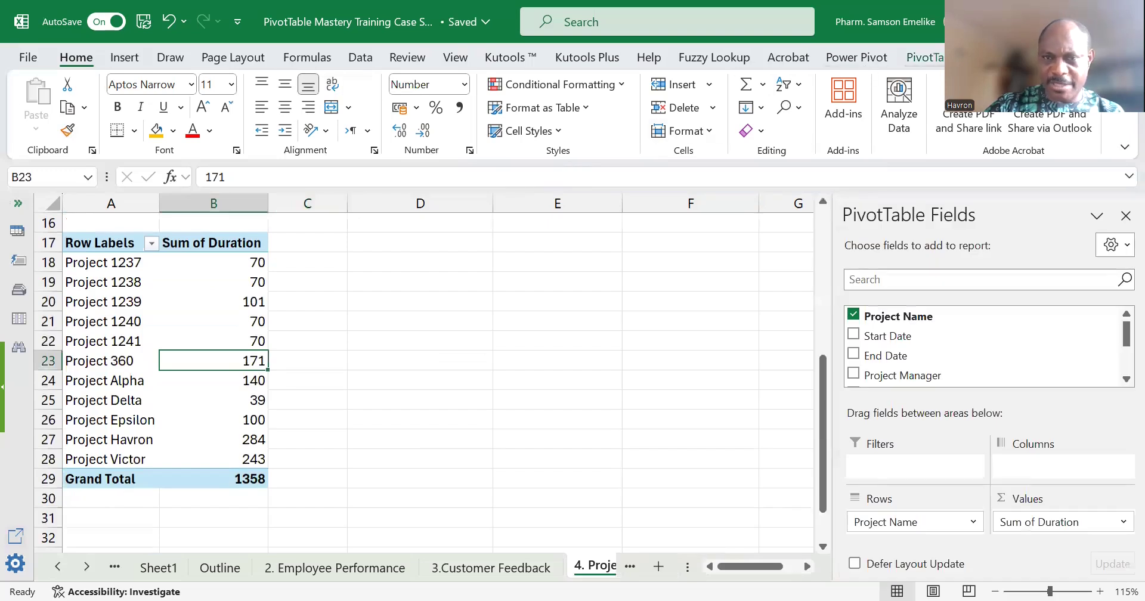
{"action": "left_click", "coordinate": [923, 57]}
{"action": "left_click", "coordinate": [554, 97]}
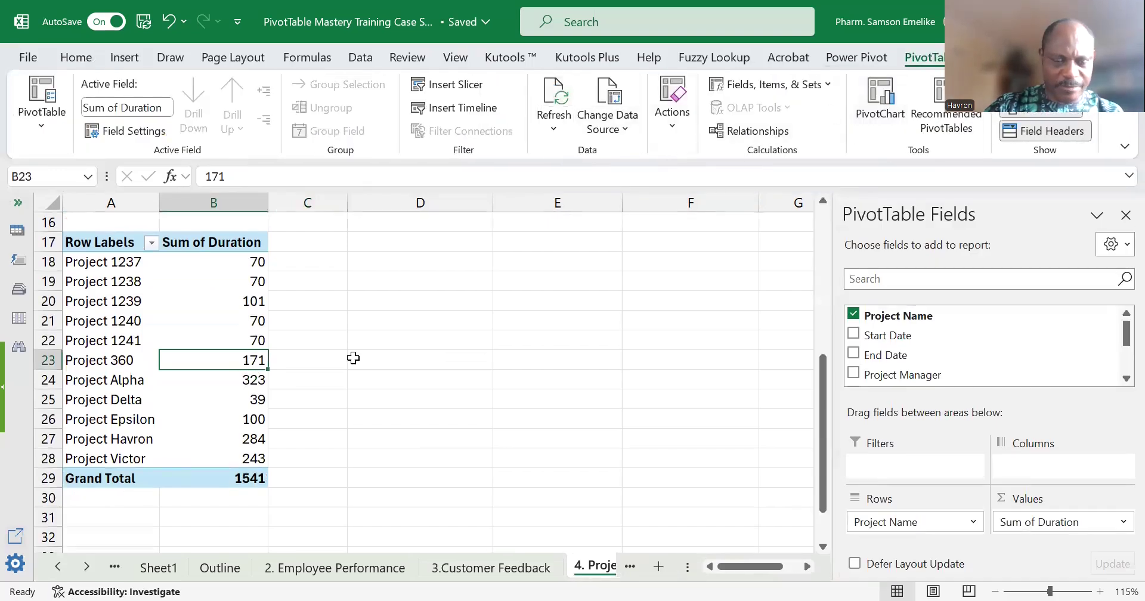
{"action": "left_click", "coordinate": [247, 382]}
{"action": "scroll", "coordinate": [252, 400], "scroll_direction": "up", "scroll_amount": 1}
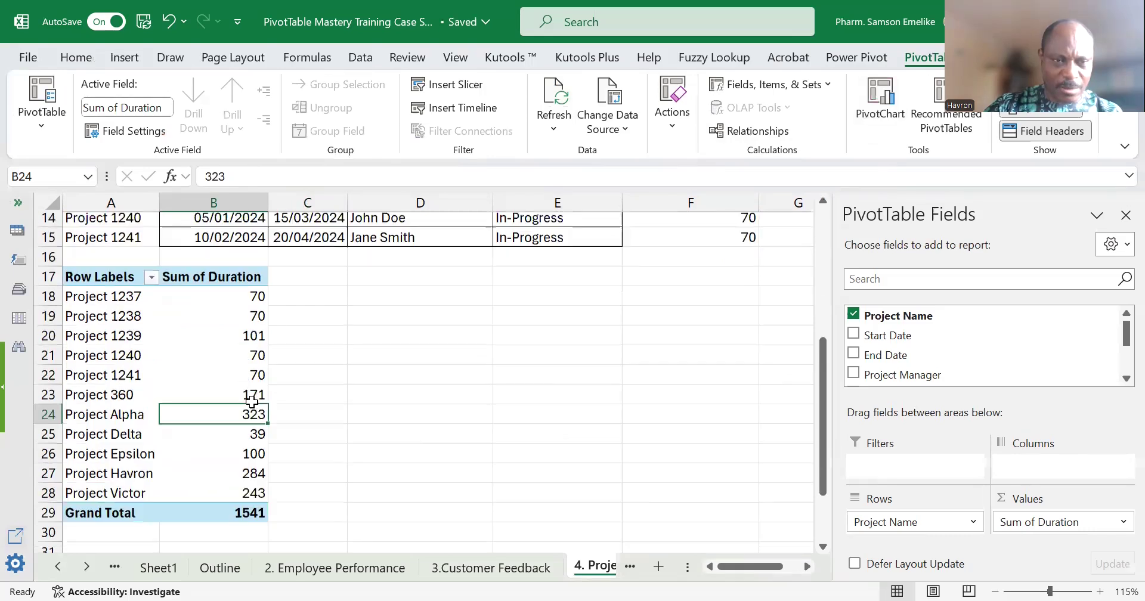
{"action": "scroll", "coordinate": [244, 444], "scroll_direction": "up", "scroll_amount": 3}
{"action": "scroll", "coordinate": [649, 337], "scroll_direction": "up", "scroll_amount": 2}
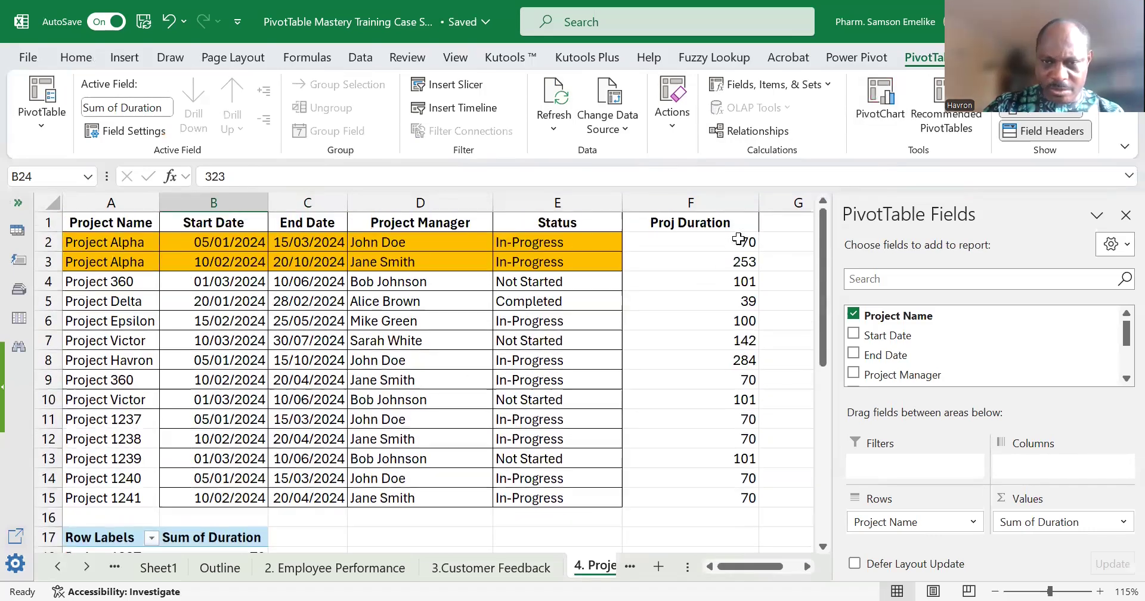
{"action": "left_click_drag", "start_coordinate": [739, 244], "coordinate": [741, 262]}
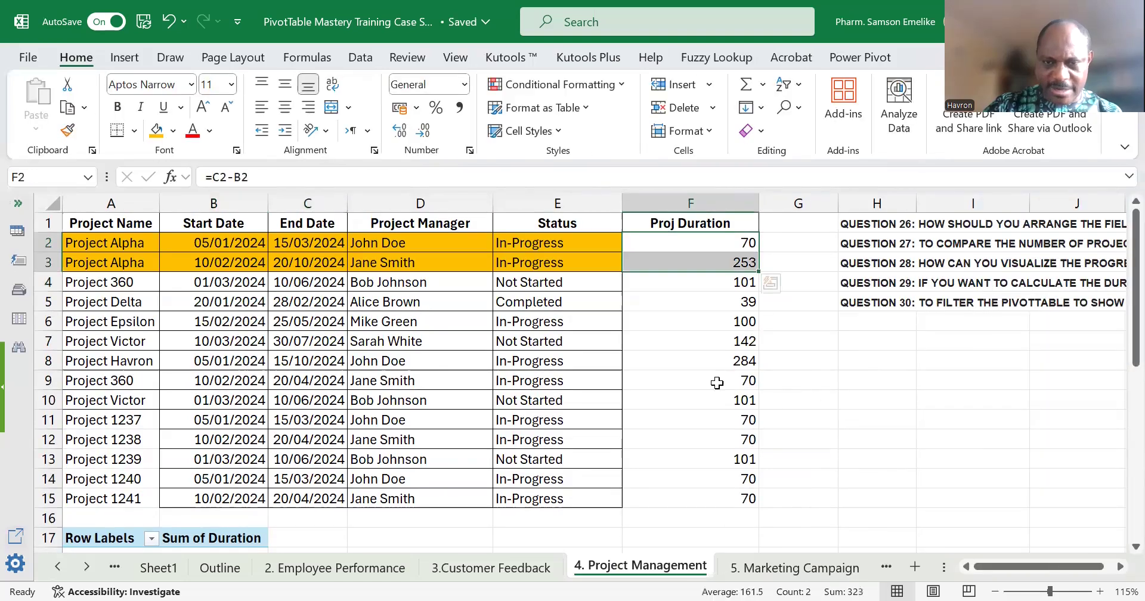
{"action": "left_click", "coordinate": [691, 314]}
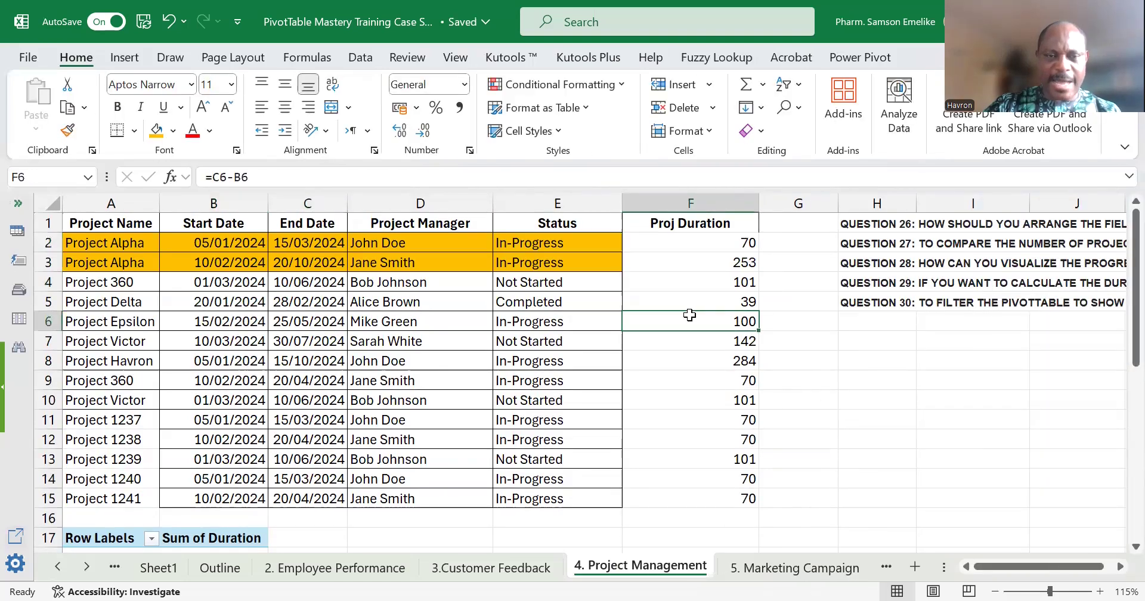
Insert a second PivotTable from the source range A1:F15 into the existing worksheet at cell D17.
{"action": "left_click", "coordinate": [418, 280]}
{"action": "left_click", "coordinate": [124, 58]}
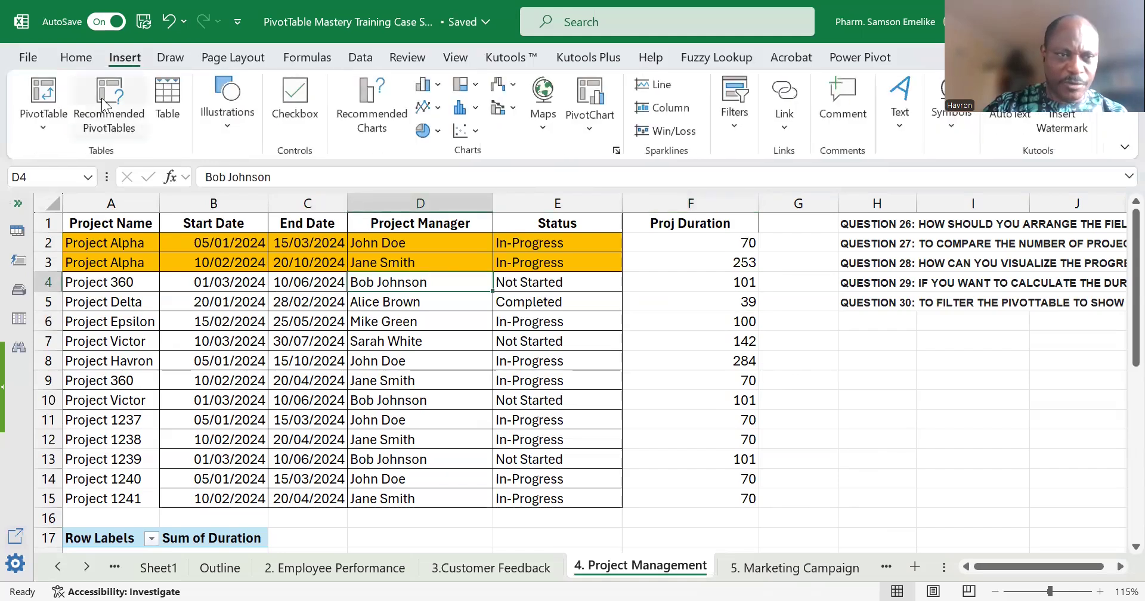
{"action": "left_click", "coordinate": [43, 92]}
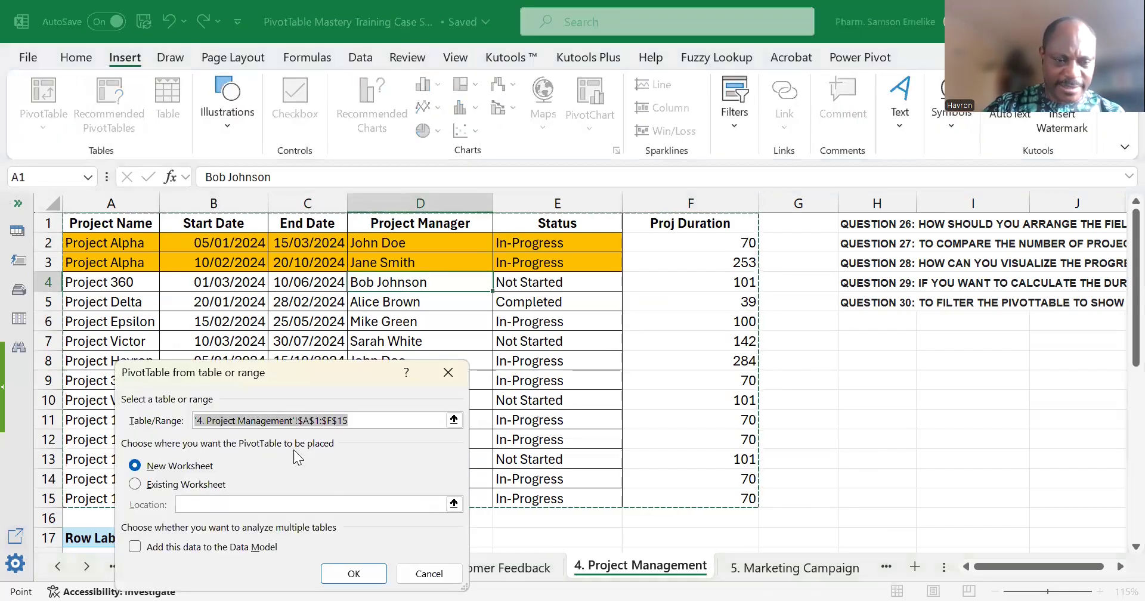
{"action": "left_click", "coordinate": [135, 484]}
{"action": "scroll", "coordinate": [554, 313], "scroll_direction": "down", "scroll_amount": 2}
{"action": "scroll", "coordinate": [555, 313], "scroll_direction": "down", "scroll_amount": 3}
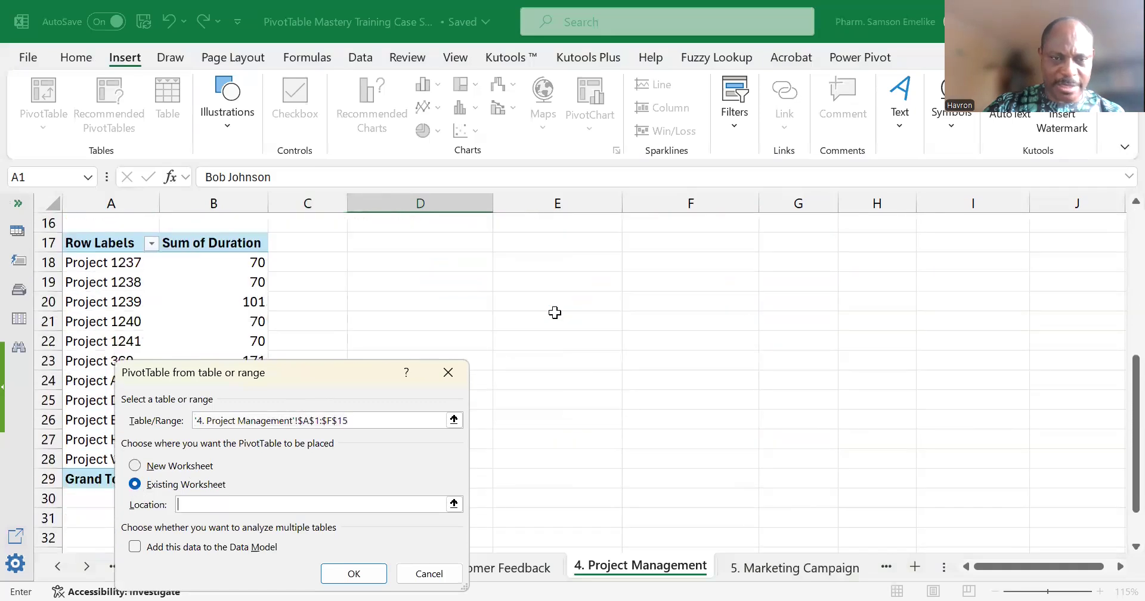
{"action": "scroll", "coordinate": [554, 312], "scroll_direction": "up", "scroll_amount": 1}
{"action": "left_click", "coordinate": [450, 302]}
{"action": "left_click", "coordinate": [361, 574]}
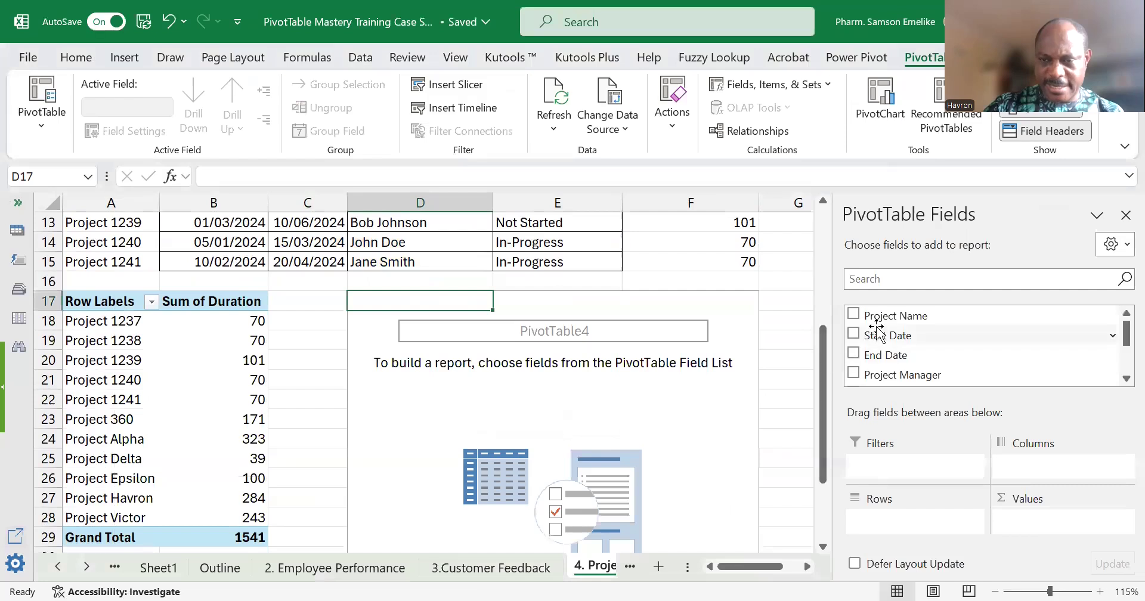
Summarize the sum of Proj Duration by Project Name in the new PivotTable and compare it with the calculated-field PivotTable.
{"action": "left_click_drag", "start_coordinate": [876, 315], "coordinate": [921, 531]}
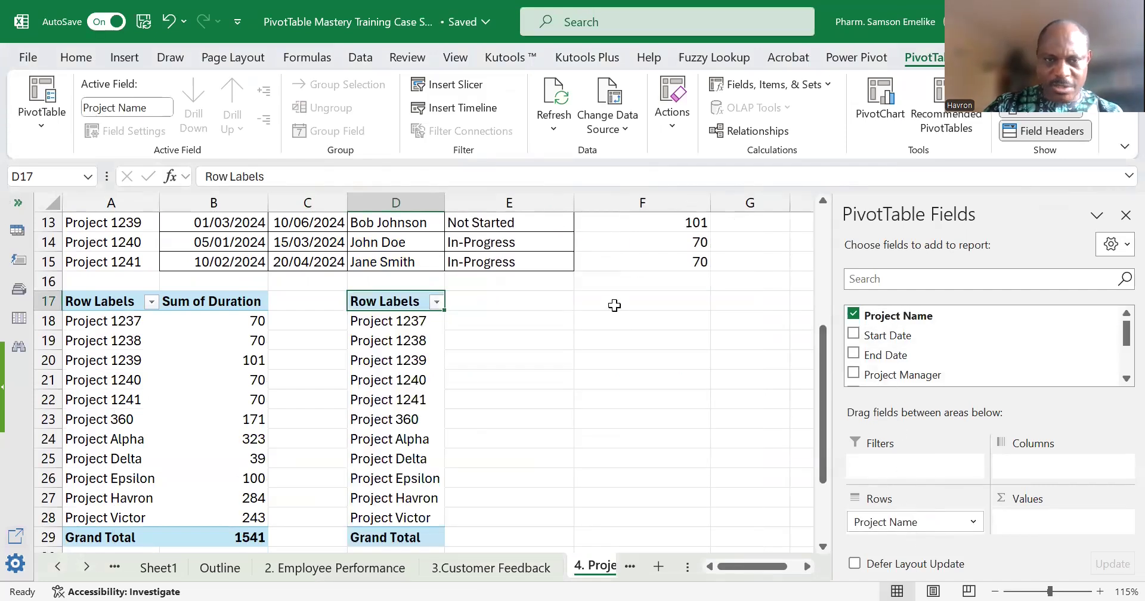
{"action": "scroll", "coordinate": [599, 286], "scroll_direction": "up", "scroll_amount": 4}
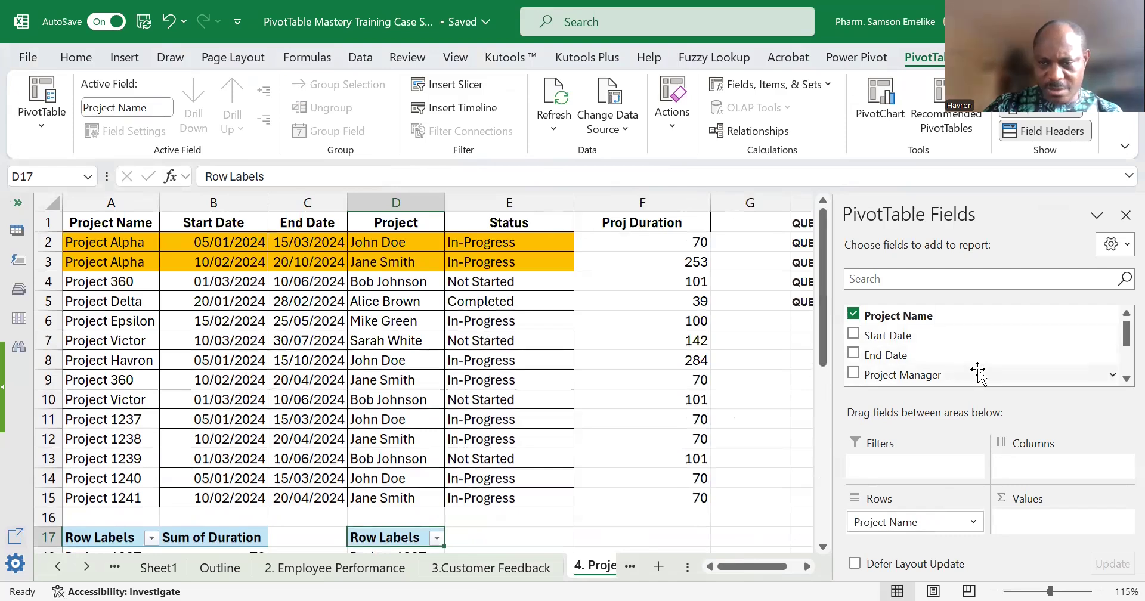
{"action": "scroll", "coordinate": [978, 369], "scroll_direction": "down", "scroll_amount": 3}
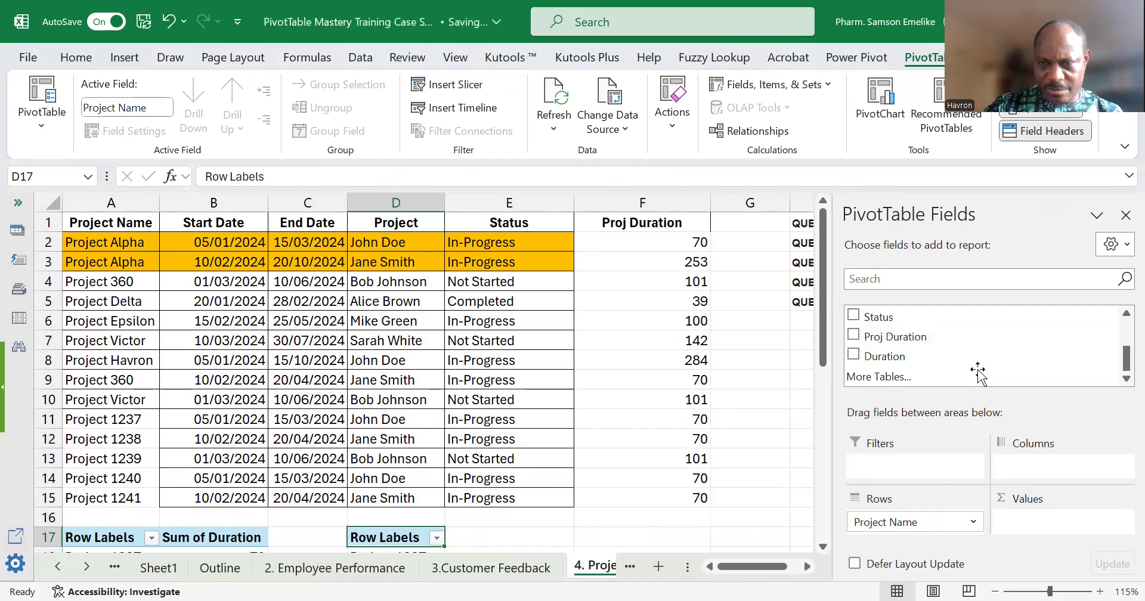
{"action": "left_click", "coordinate": [852, 334]}
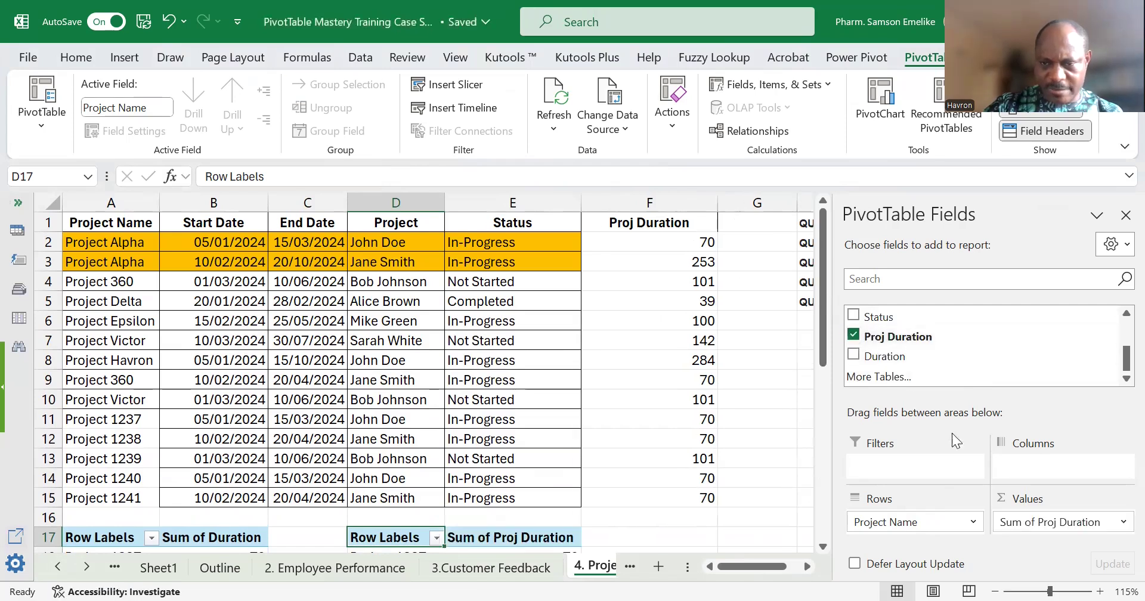
{"action": "left_click", "coordinate": [805, 567]}
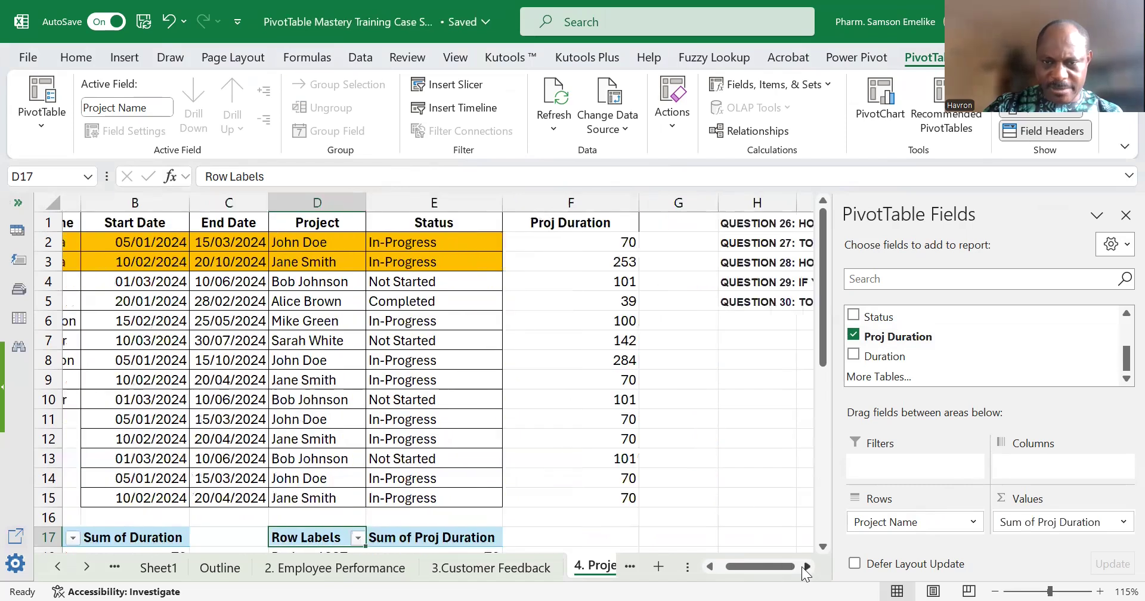
{"action": "left_click", "coordinate": [806, 567]}
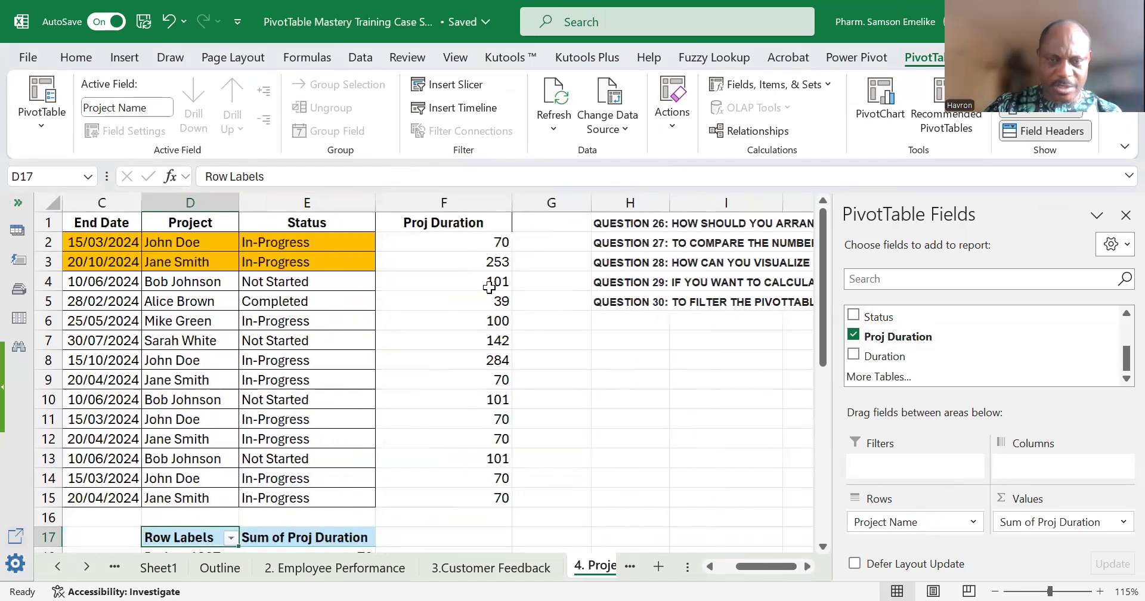
{"action": "scroll", "coordinate": [489, 325], "scroll_direction": "down", "scroll_amount": 4}
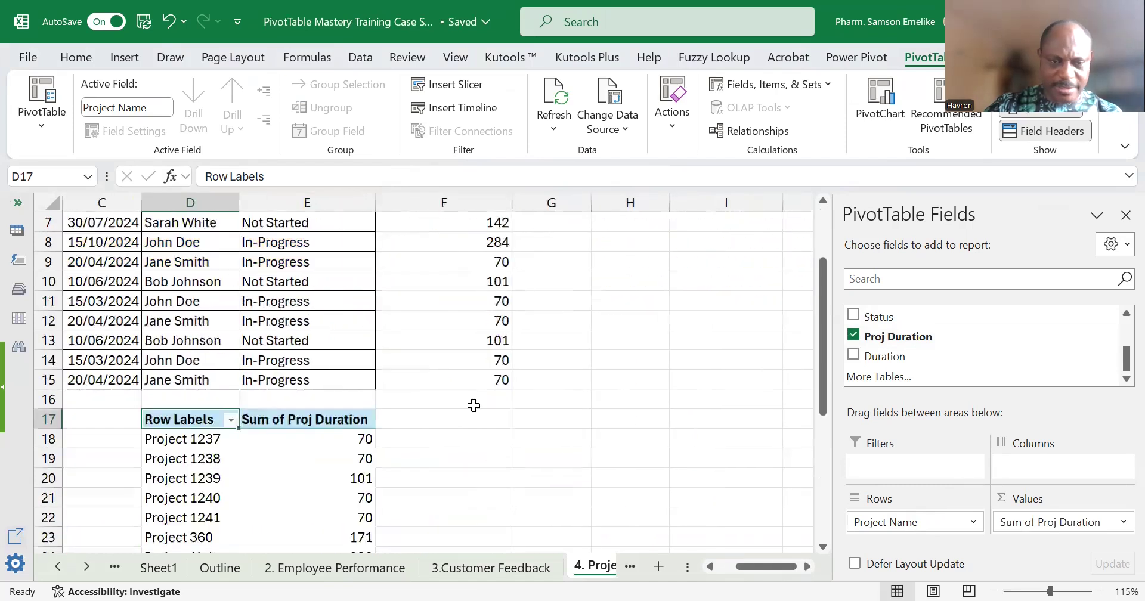
{"action": "left_click", "coordinate": [721, 568]}
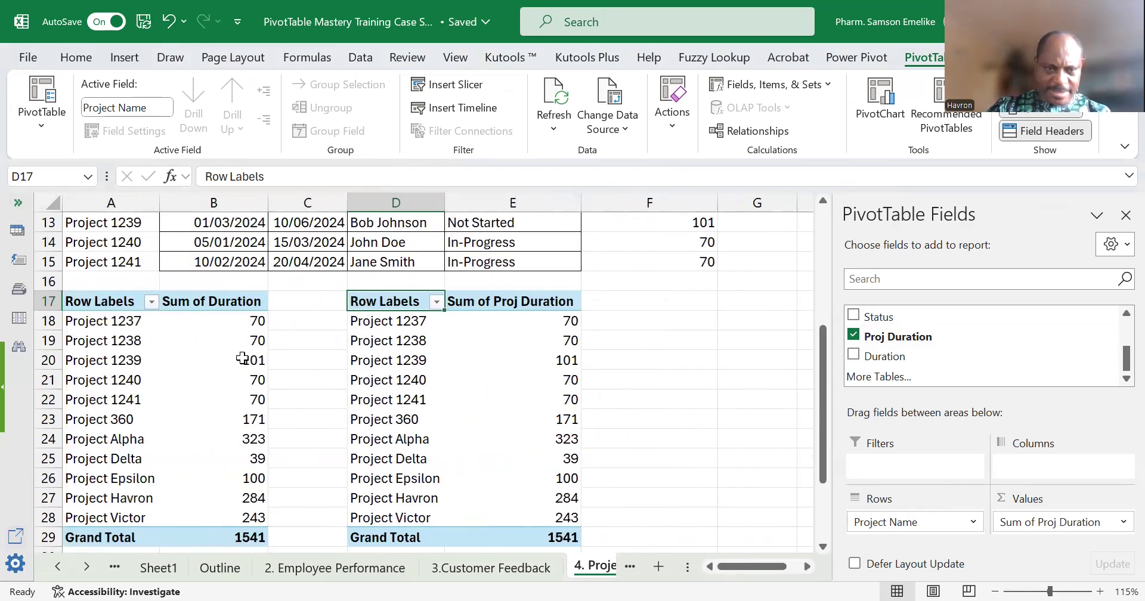
Compare the duration values of both PivotTables and change the Proj Duration summary in the second one from Sum to Average.
{"action": "left_click_drag", "start_coordinate": [248, 321], "coordinate": [251, 513]}
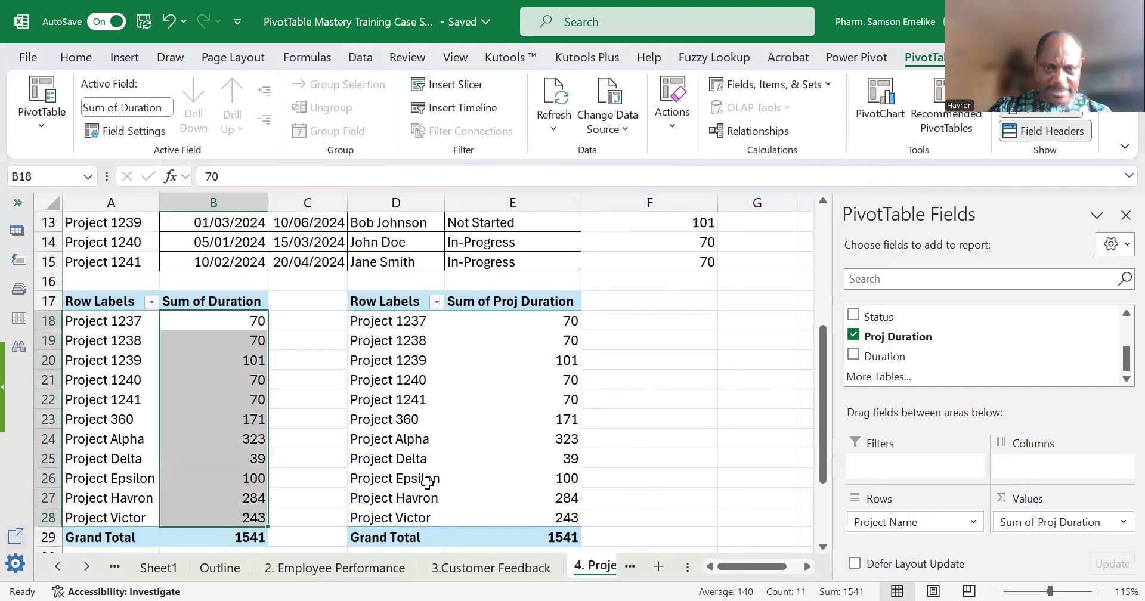
{"action": "left_click_drag", "start_coordinate": [537, 321], "coordinate": [547, 517]}
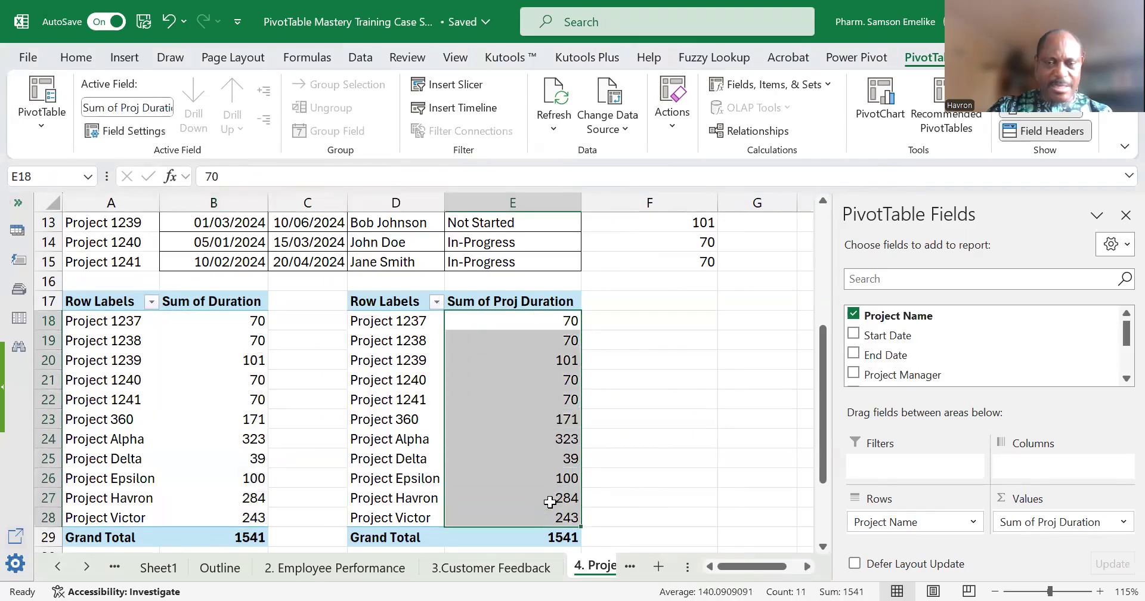
{"action": "left_click", "coordinate": [565, 381]}
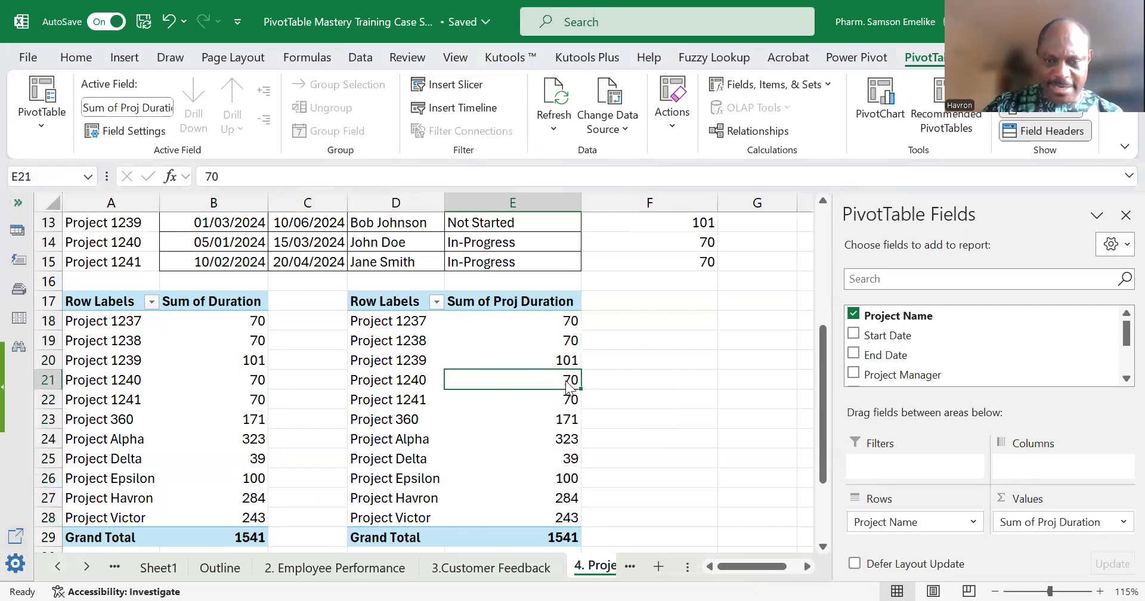
{"action": "right_click", "coordinate": [568, 387]}
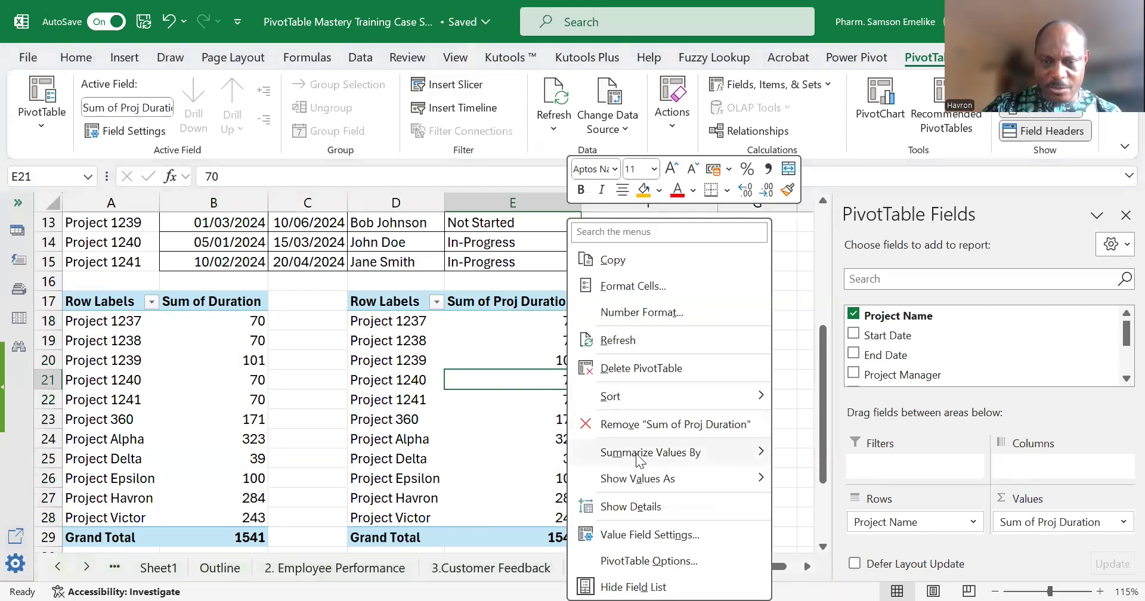
{"action": "mouse_move", "coordinate": [635, 454]}
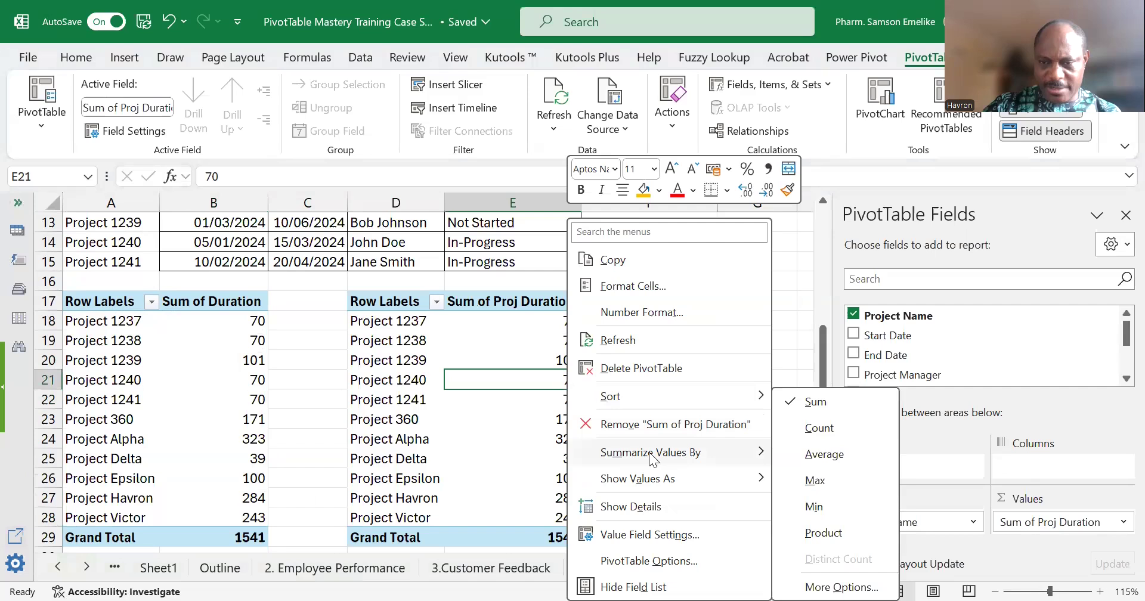
{"action": "left_click", "coordinate": [843, 455]}
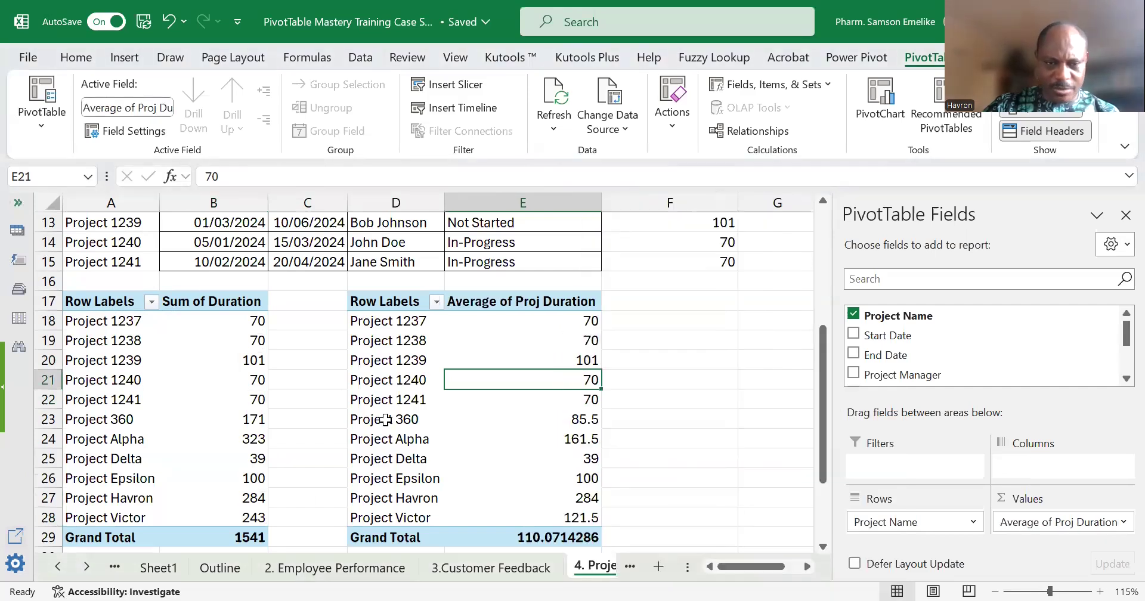
Compare the average Proj Duration with the summed Duration for Project 360, Project Alpha and Project Victor across the two PivotTables.
{"action": "left_click", "coordinate": [52, 419]}
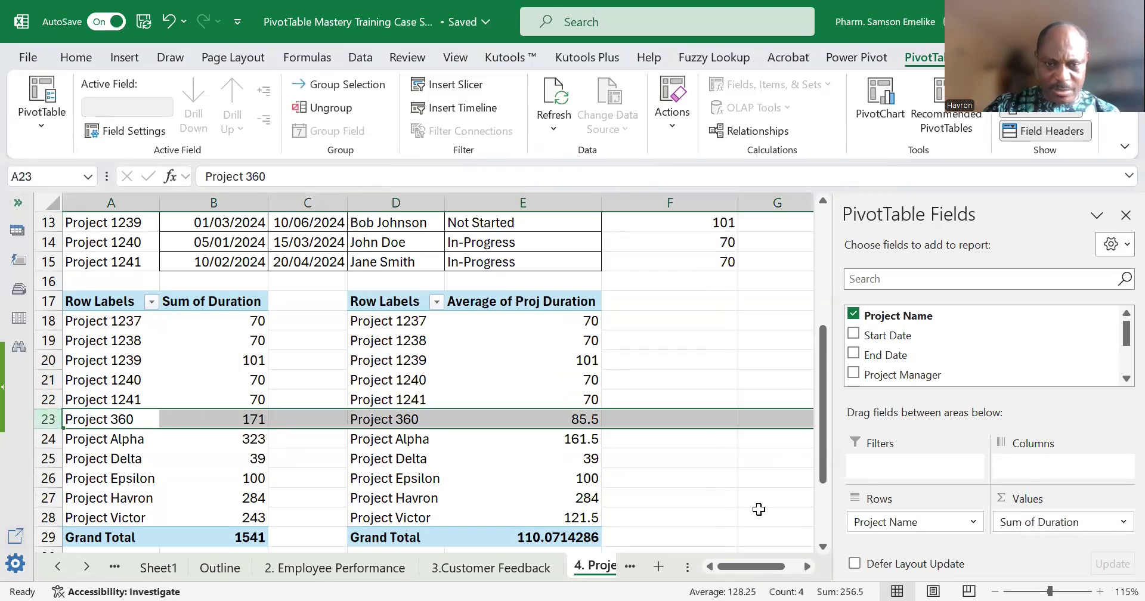
{"action": "left_click", "coordinate": [579, 421]}
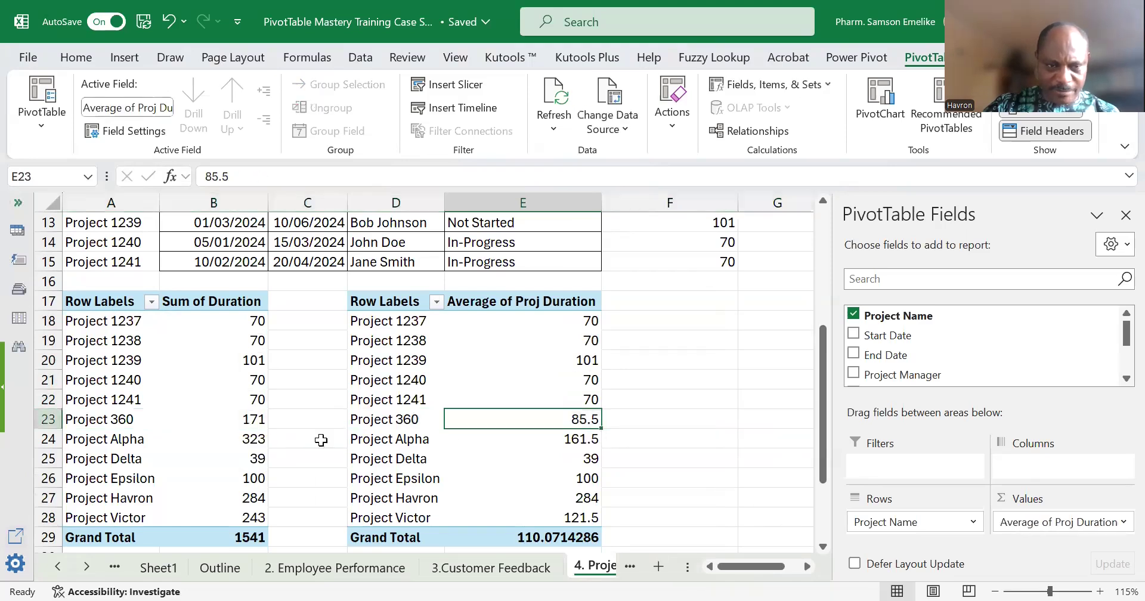
{"action": "left_click", "coordinate": [47, 438]}
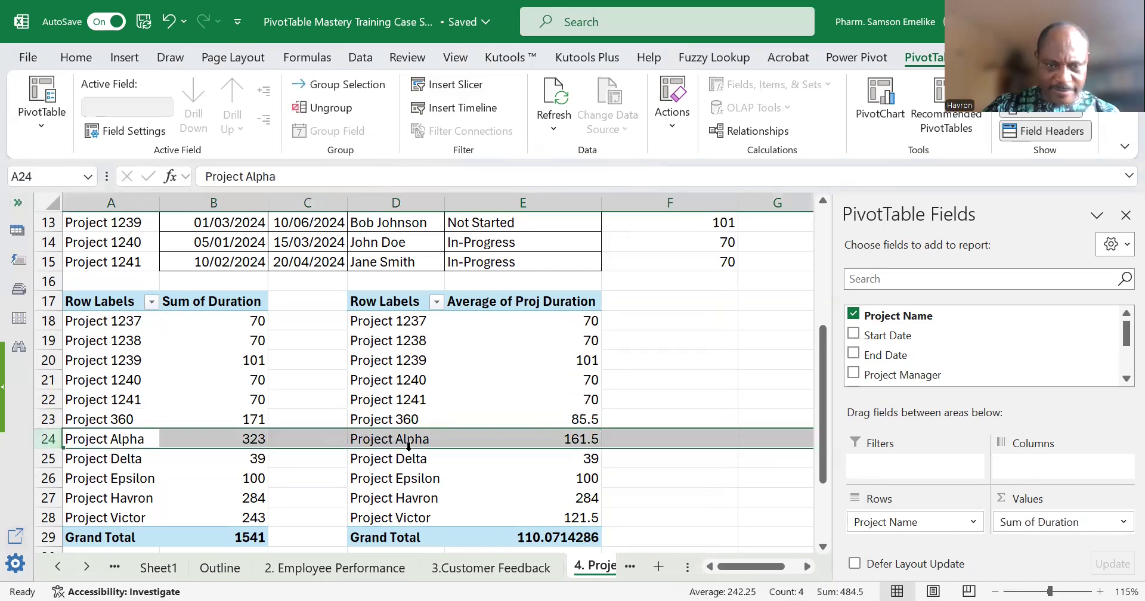
{"action": "left_click", "coordinate": [588, 439]}
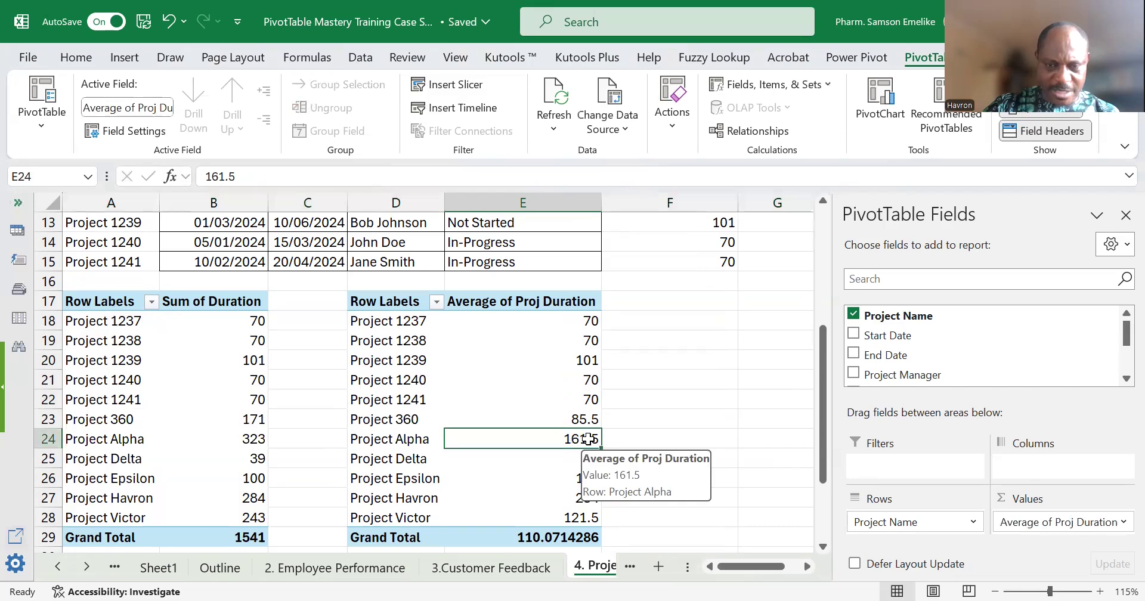
{"action": "scroll", "coordinate": [588, 440], "scroll_direction": "down", "scroll_amount": 1}
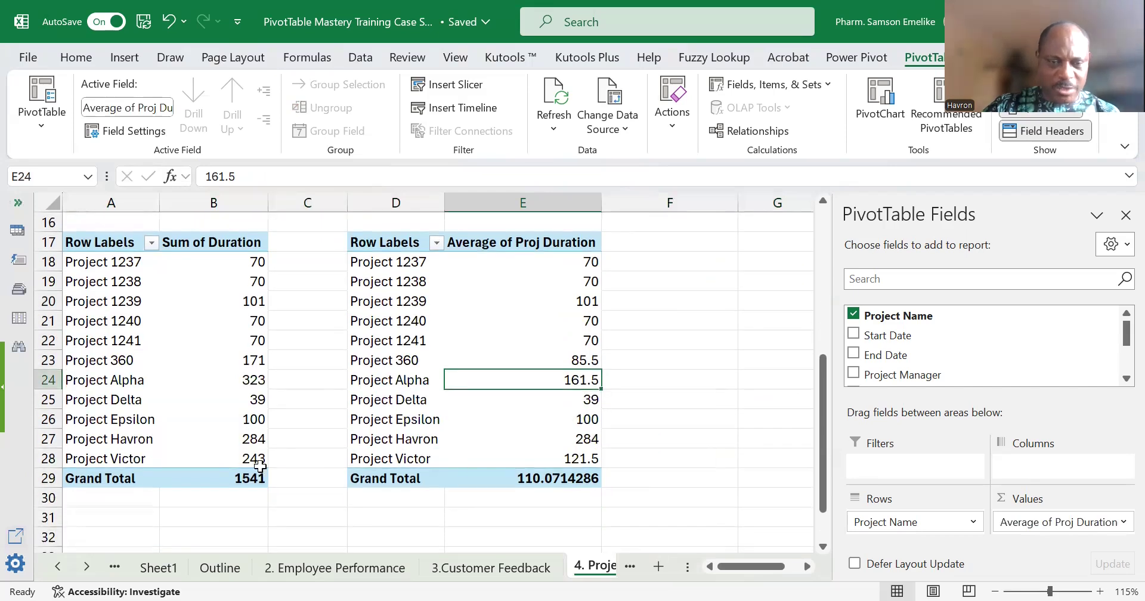
{"action": "left_click", "coordinate": [51, 459]}
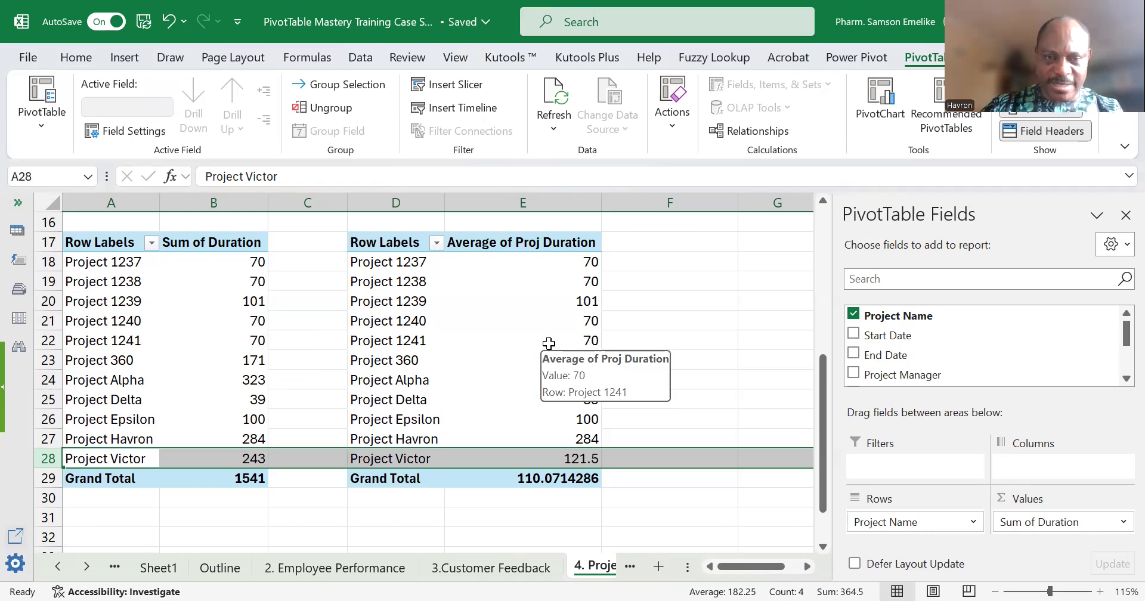
{"action": "left_click", "coordinate": [574, 308]}
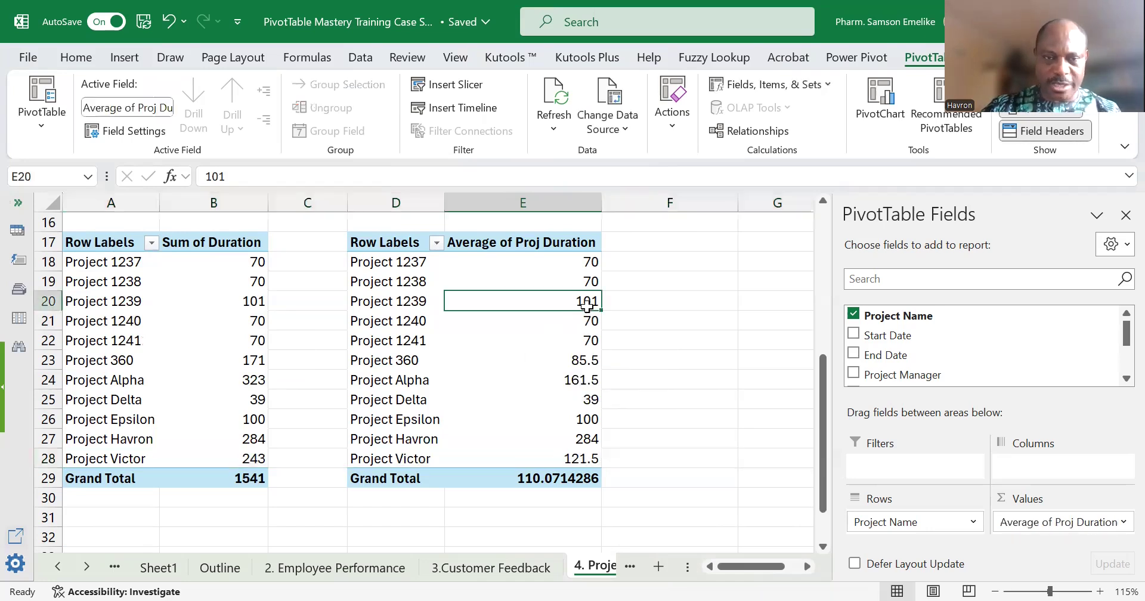
{"action": "left_click", "coordinate": [153, 453]}
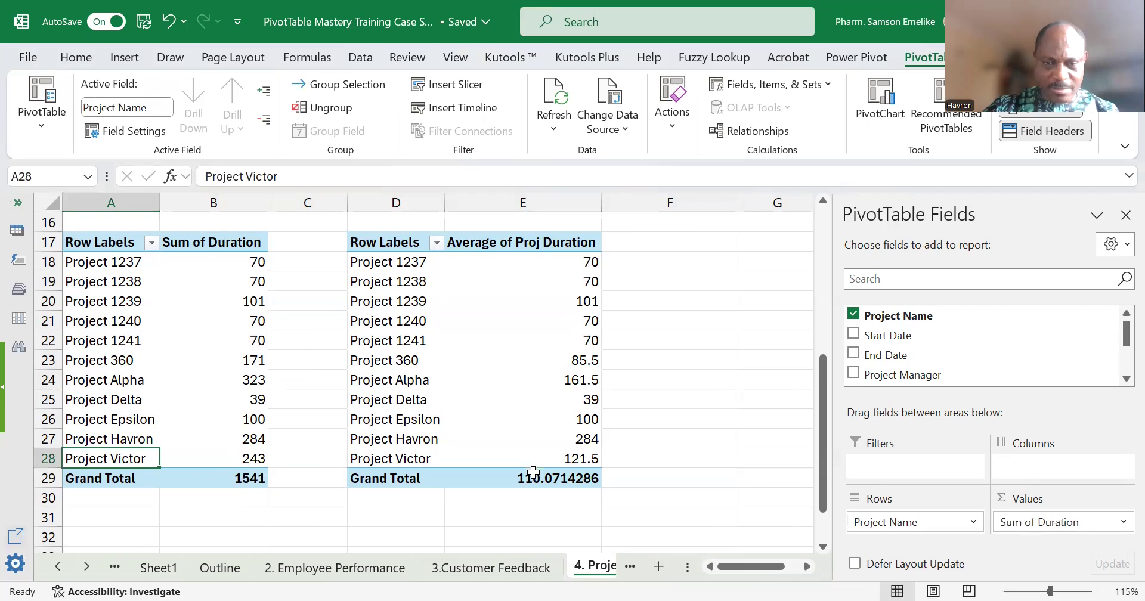
{"action": "left_click", "coordinate": [588, 455]}
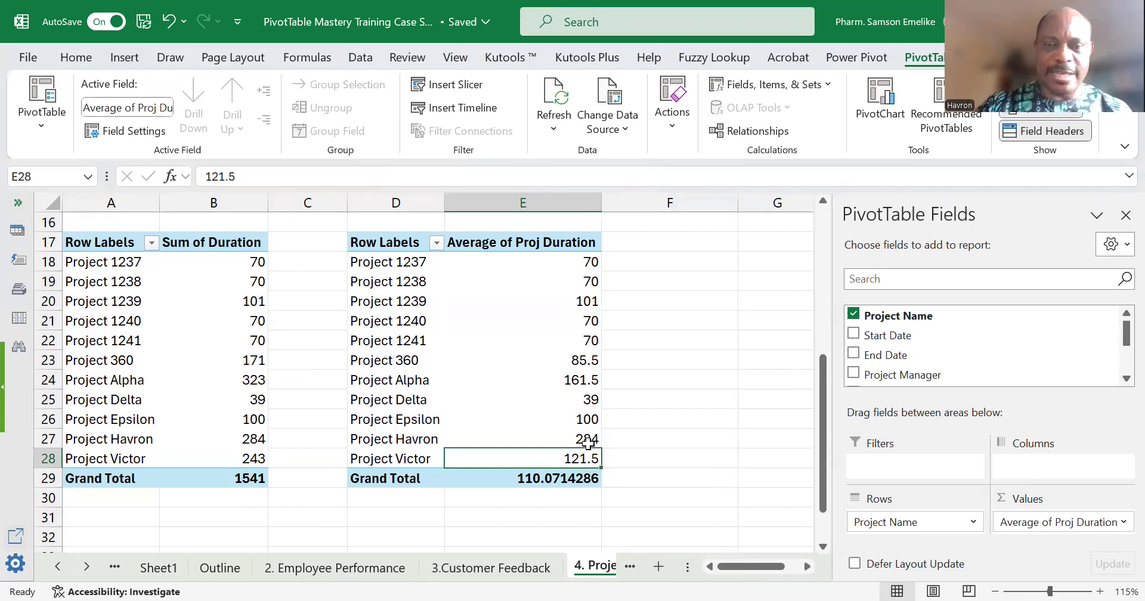
{"action": "mouse_move", "coordinate": [587, 441]}
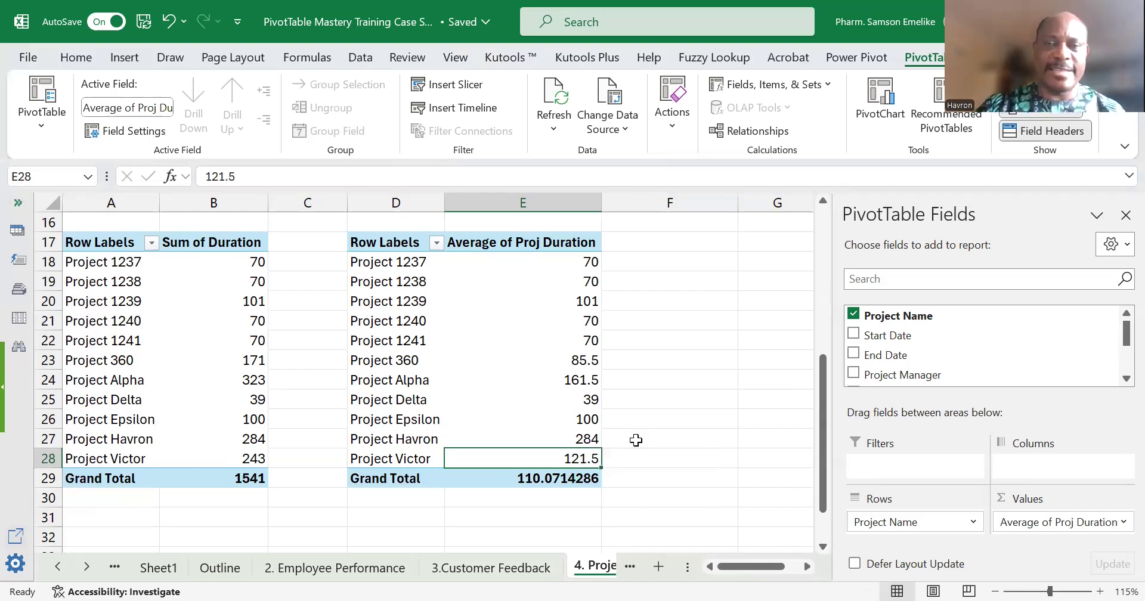
{"action": "scroll", "coordinate": [582, 374], "scroll_direction": "down", "scroll_amount": 1}
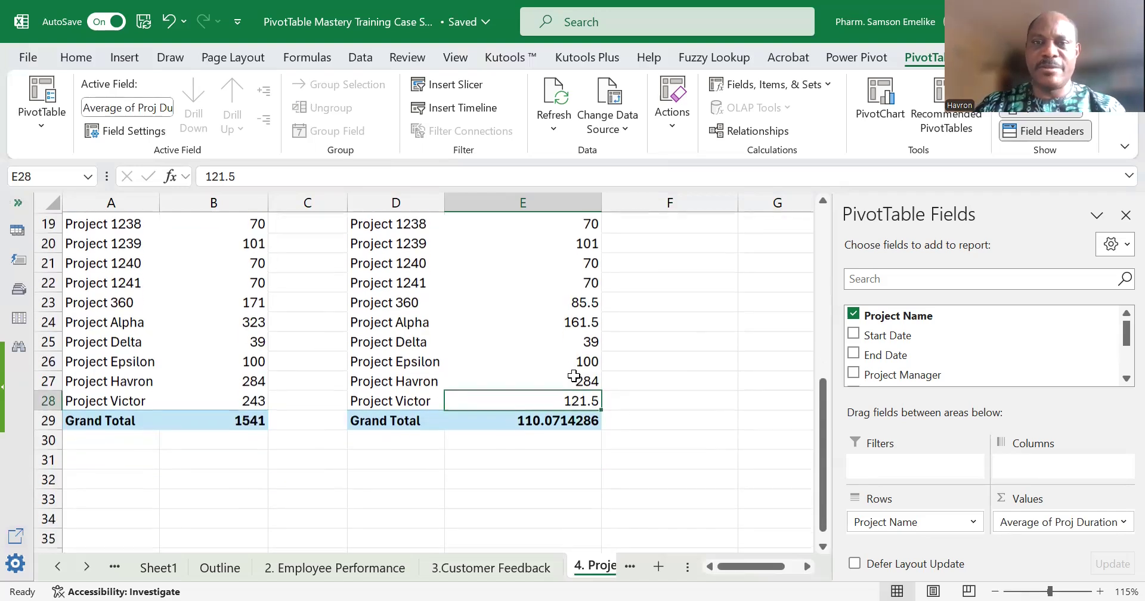